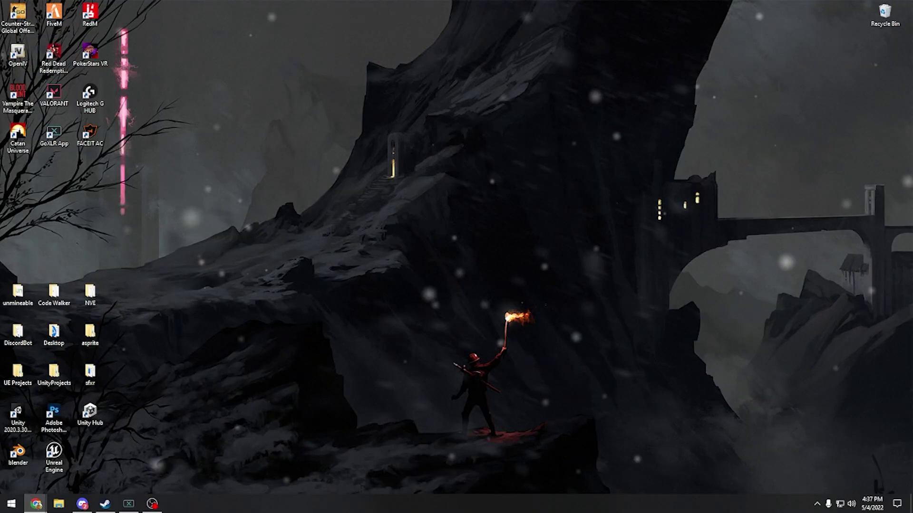
Step: Switch to the web browser, open the Pleb Masters Forge Object Browser and look through the prop models
click(36, 503)
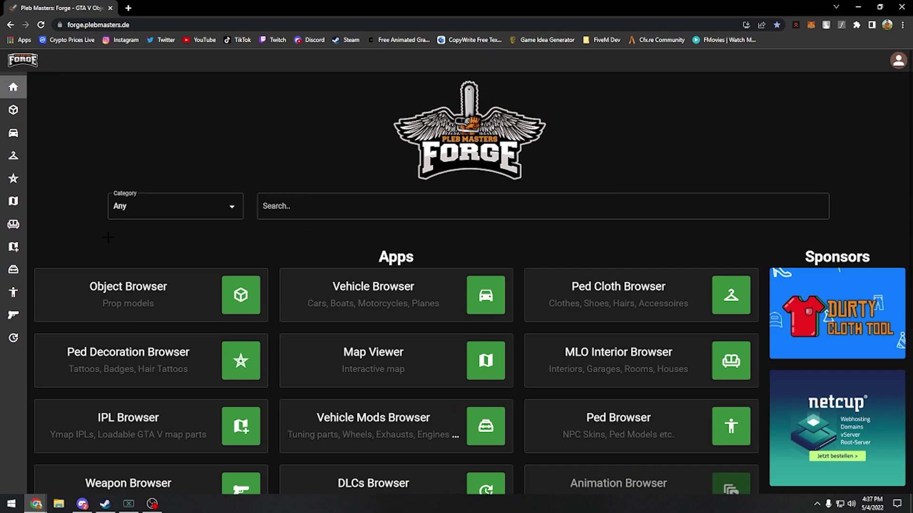
scroll(108, 237, down, 3)
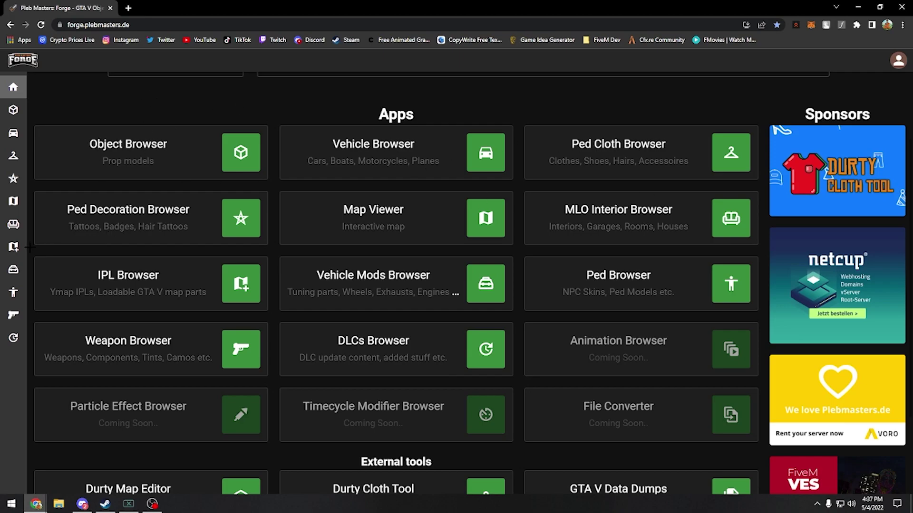
click(92, 144)
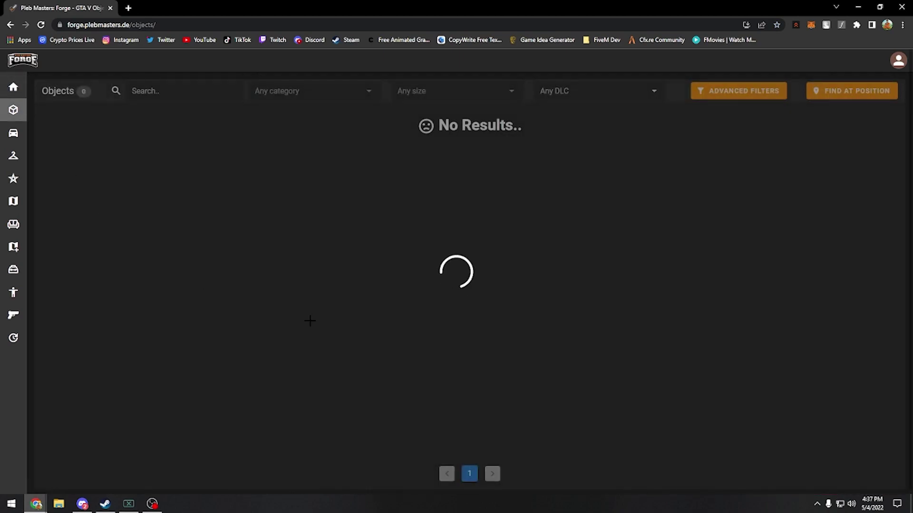
scroll(200, 179, down, 5)
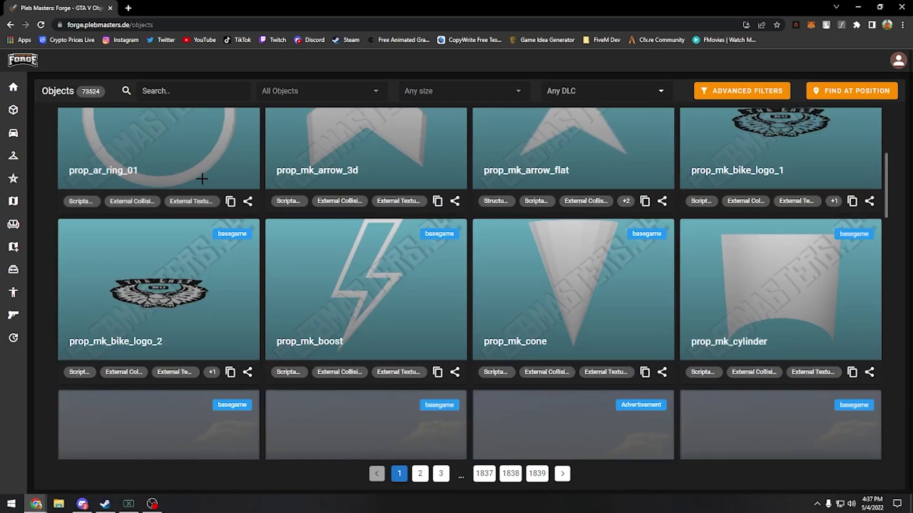
scroll(202, 180, up, 5)
Step: Open the Code Walker folder from the desktop and launch CodeWalker.exe
key(super+d)
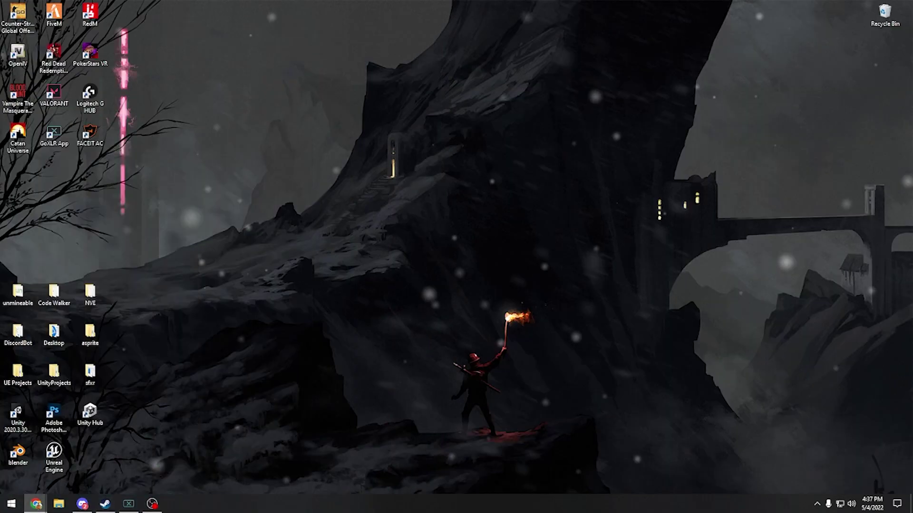
drag(516, 316, 328, 247)
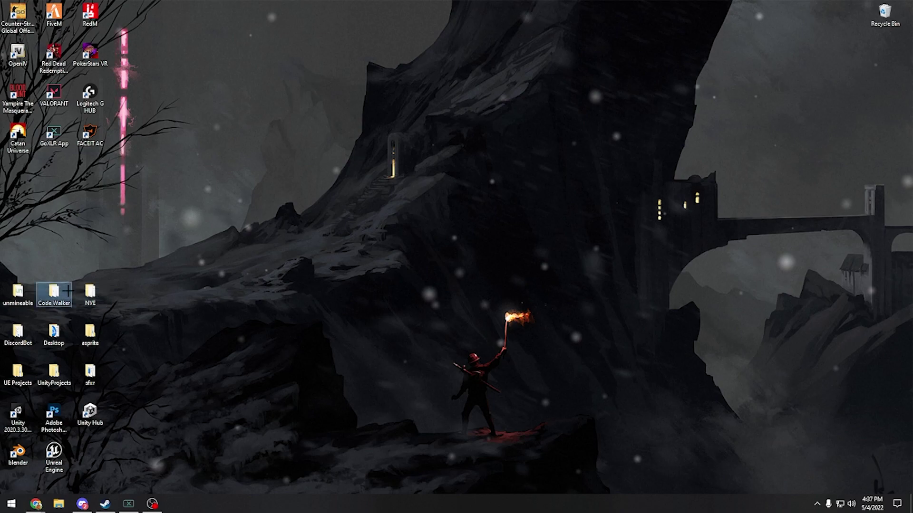
double_click(54, 292)
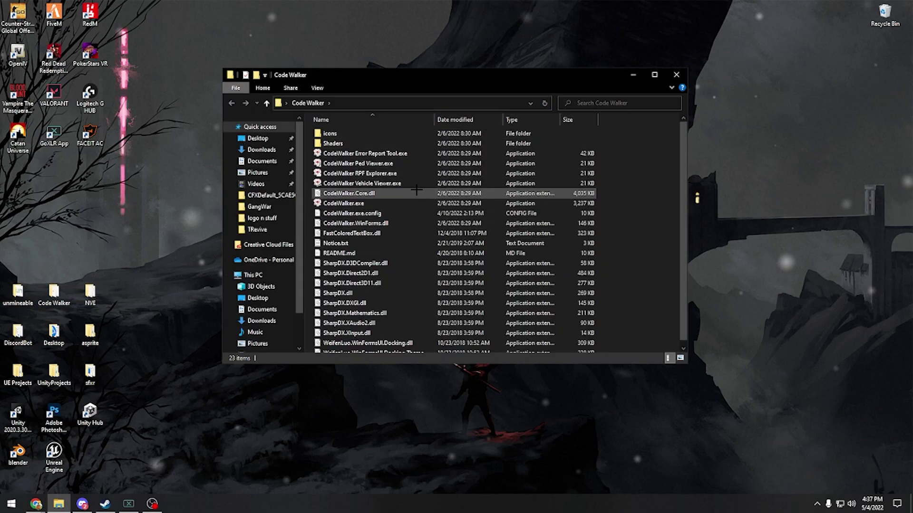
click(387, 200)
double_click(387, 200)
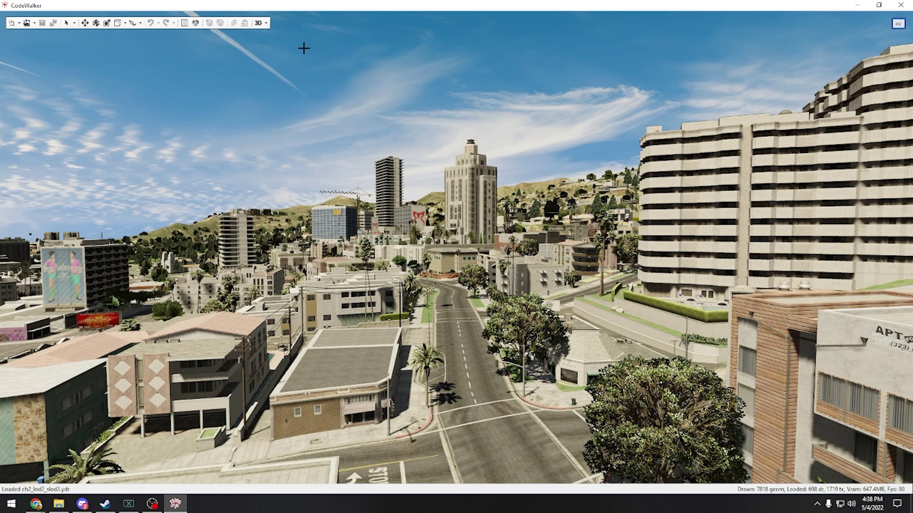
Step: Show the world view's selection settings and enable mouse selection in Entity mode
click(898, 24)
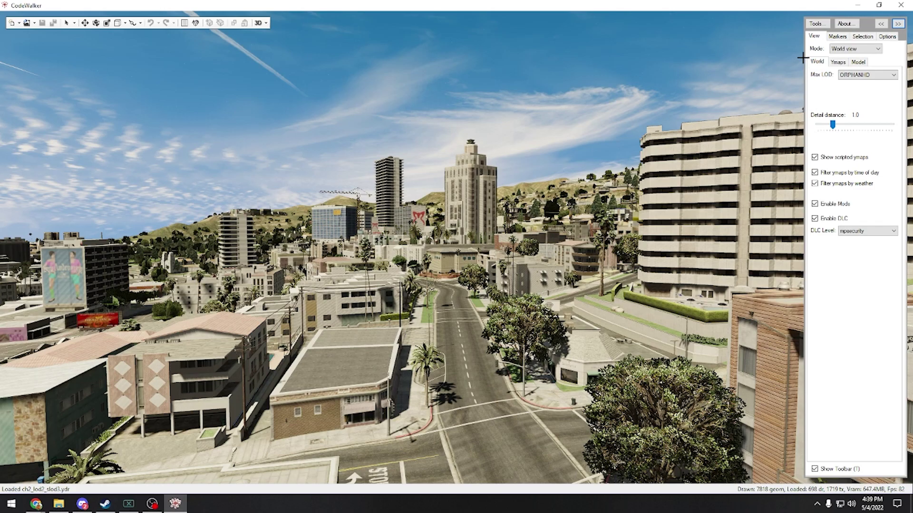
click(860, 38)
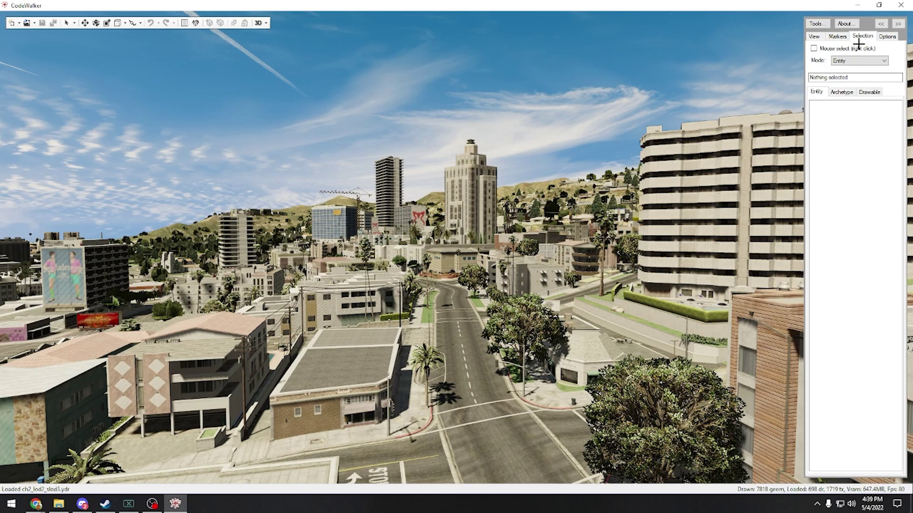
click(828, 48)
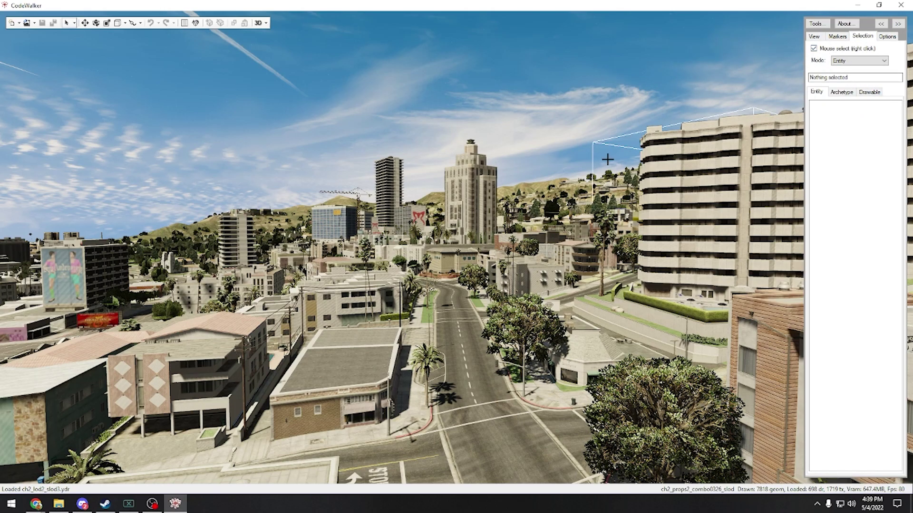
Step: At the dirt driveway of the desert trailer, create a new project containing a new Ymap file
drag(604, 159, 661, 162)
drag(772, 177, 628, 161)
key(w)
key(w)
key(d)
drag(366, 161, 661, 184)
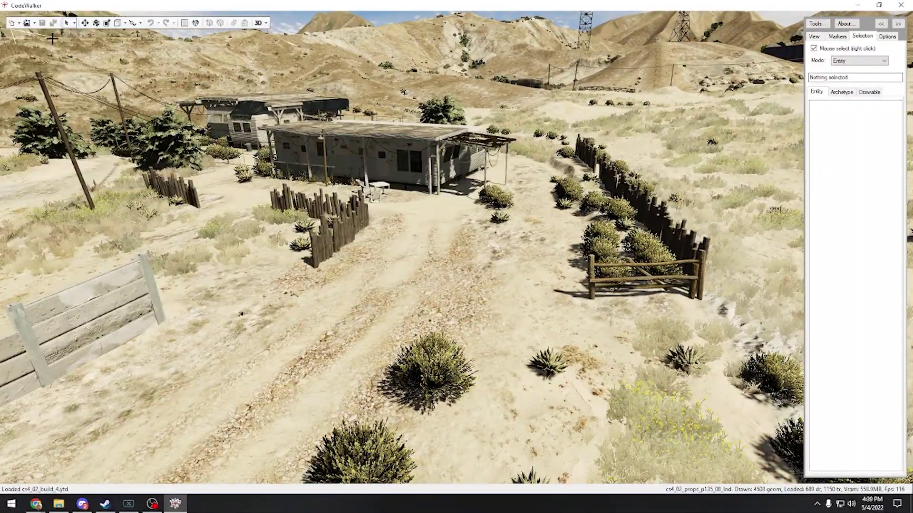
click(20, 23)
click(20, 23)
click(20, 24)
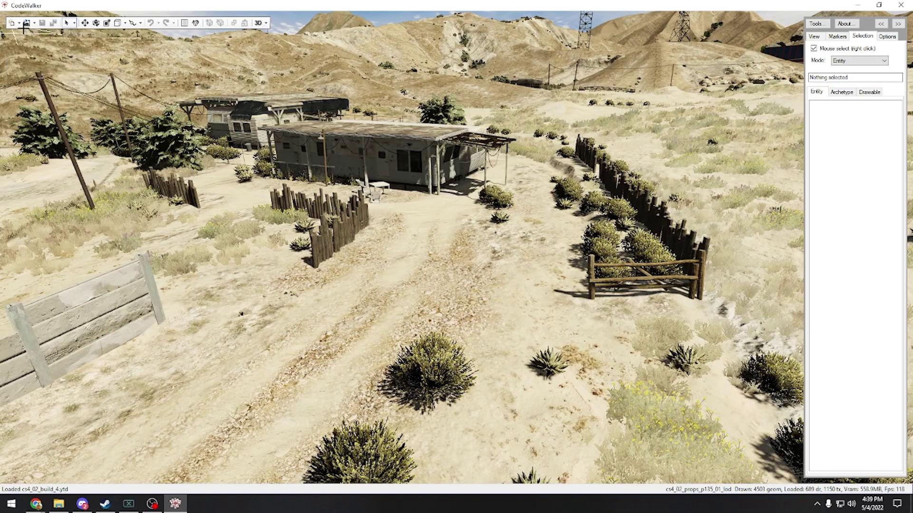
click(19, 23)
click(38, 36)
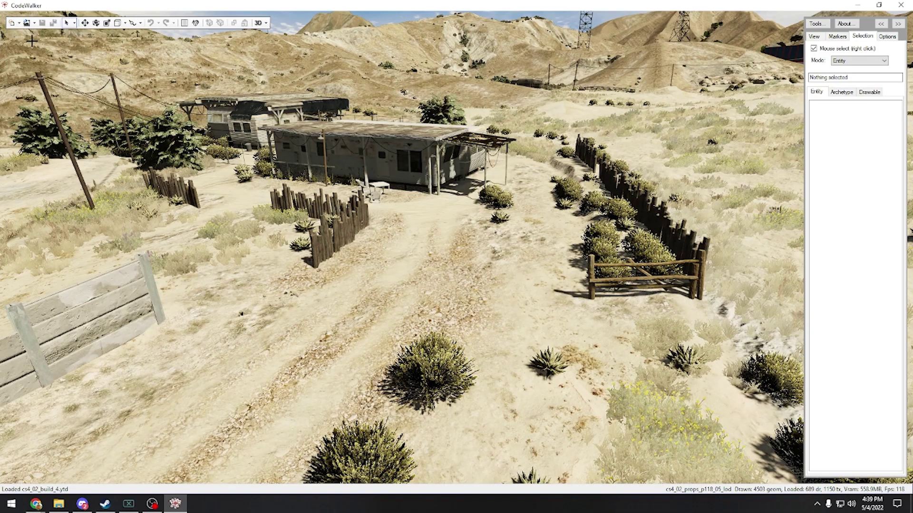
click(20, 23)
click(31, 43)
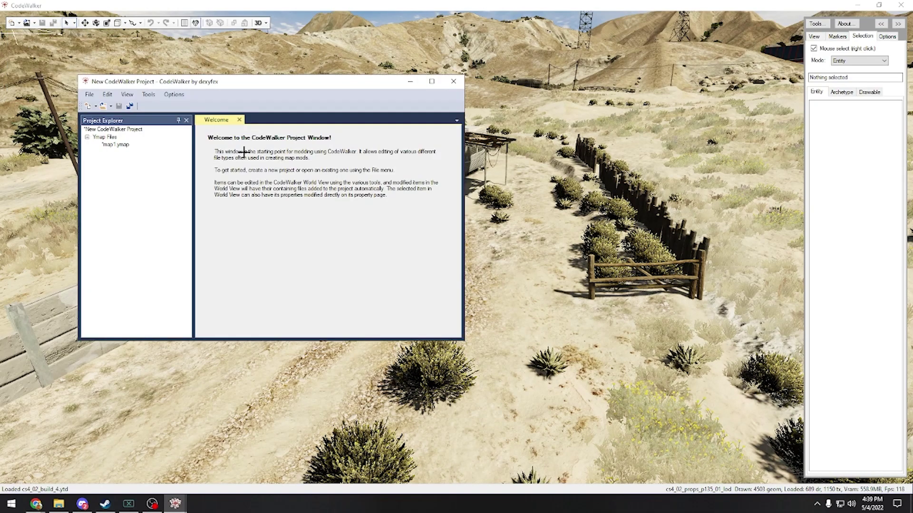
Step: Open the new map1.ymap file's properties in the project and set its name to GateYMAP
drag(266, 88, 363, 180)
double_click(441, 257)
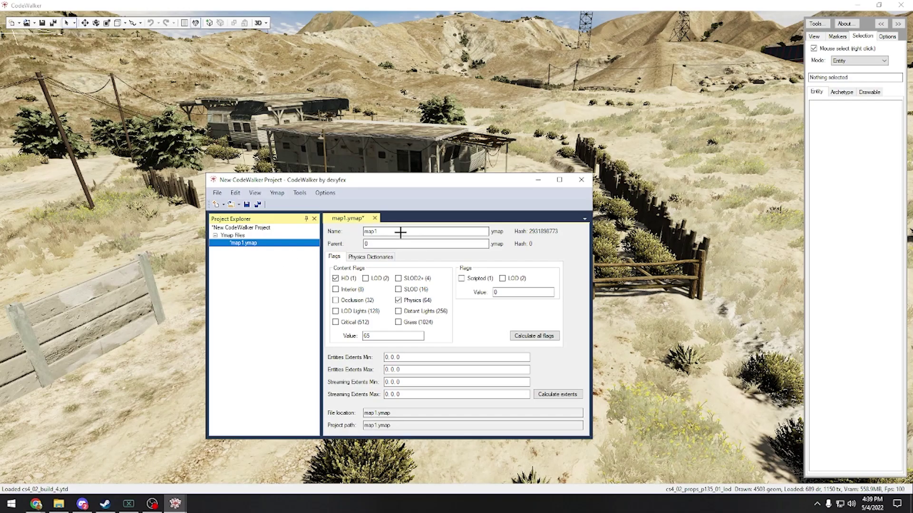
drag(402, 230, 334, 229)
text(Gar)
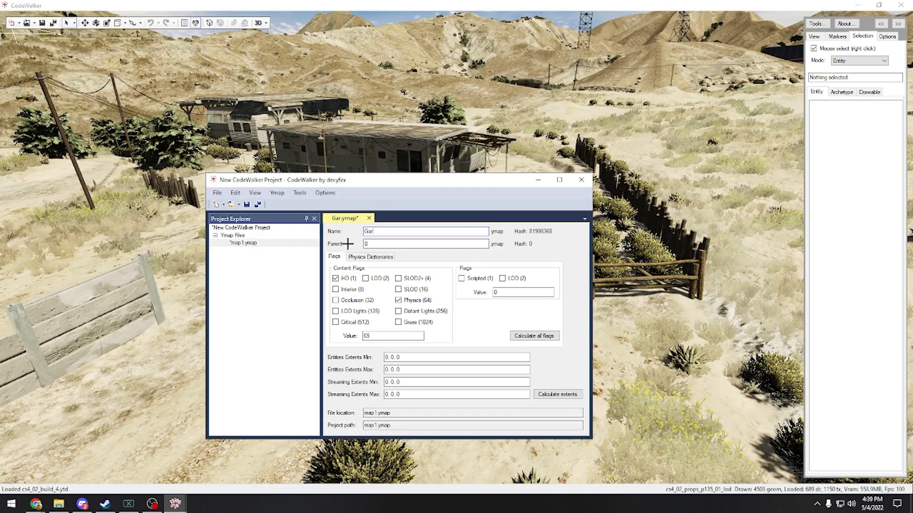
text(eYMAP)
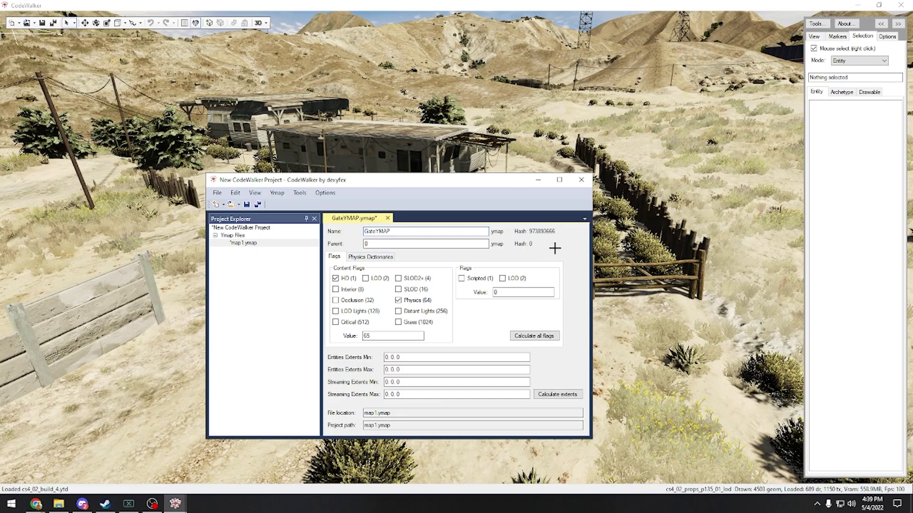
Step: Add a new entity to the GateYMAP file and move the project window aside to uncover it in the world
click(261, 244)
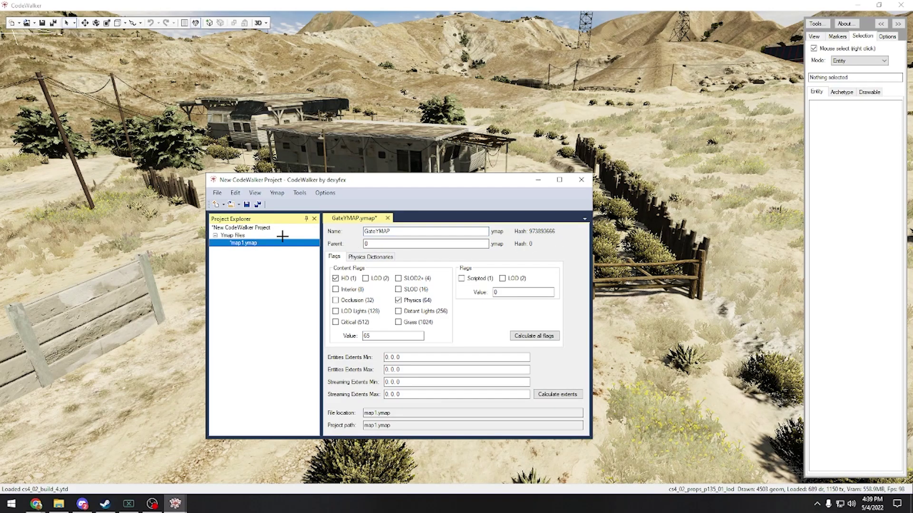
click(276, 193)
click(284, 220)
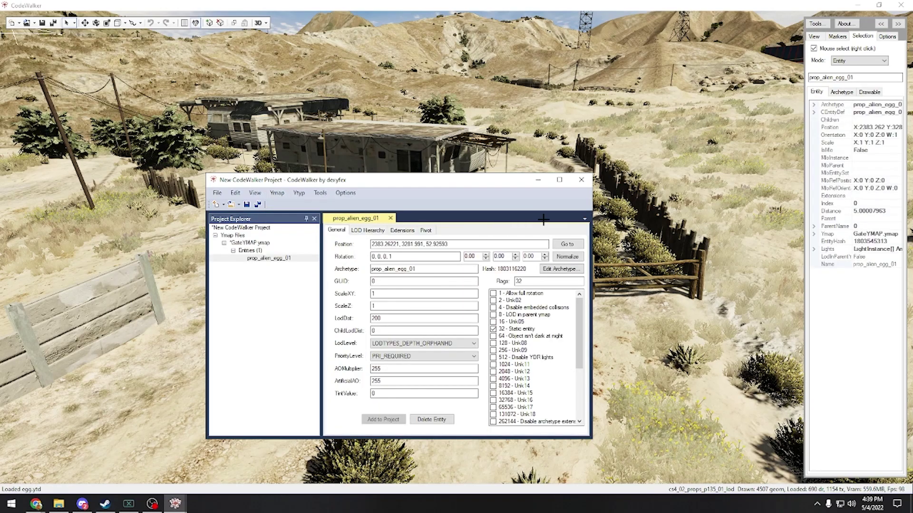
drag(467, 178, 494, 351)
drag(456, 292, 219, 164)
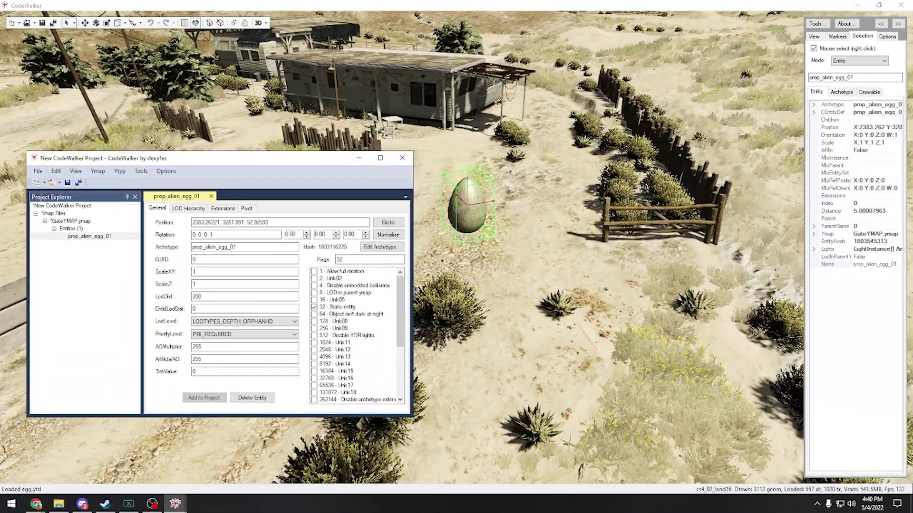
Step: Find the p_gate_prison_01_s model by searching for "Gate" in the Forge Object Browser, and set it as the new entity's archetype
key(alt+Tab)
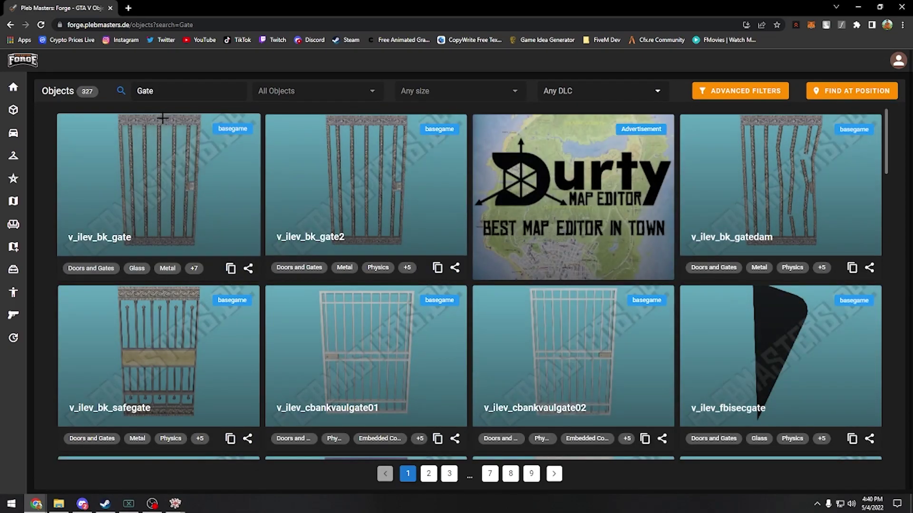
scroll(207, 225, down, 10)
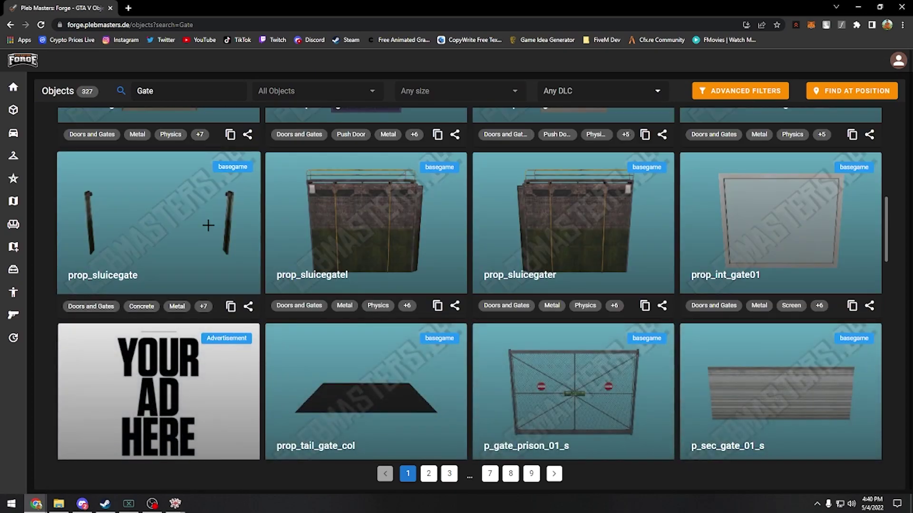
scroll(208, 225, down, 3)
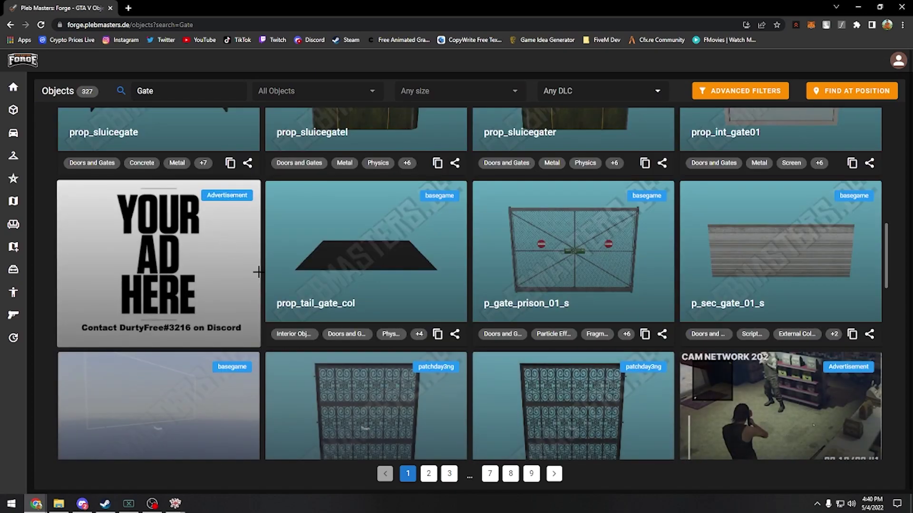
click(479, 304)
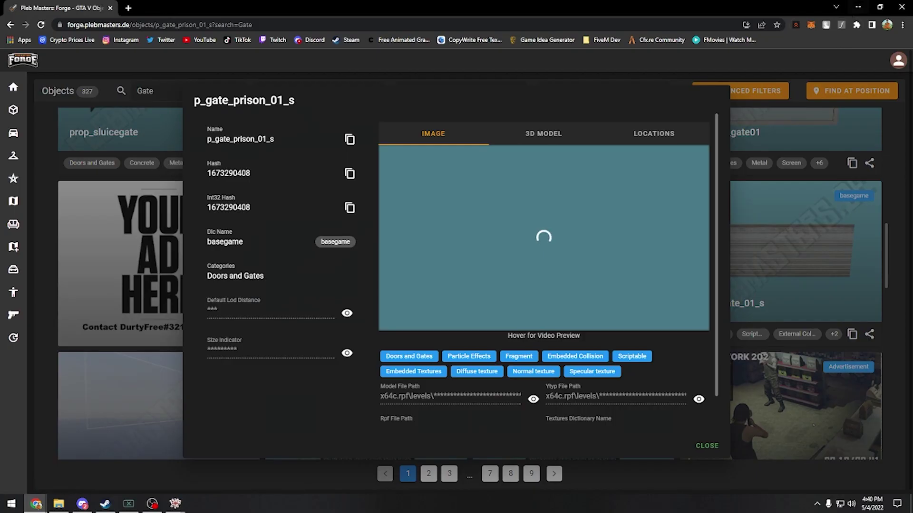
click(858, 7)
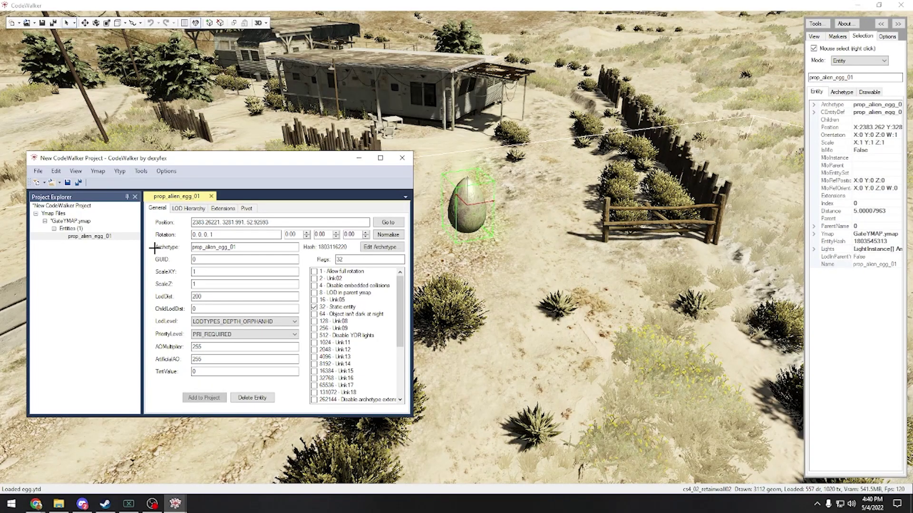
text(p_gate_prison_01_s)
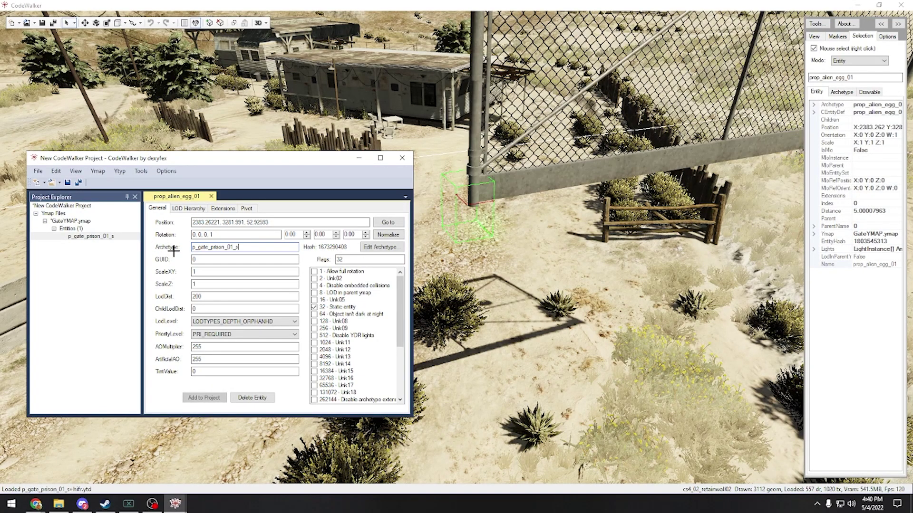
Step: Minimize the project window and use the Move tool to lower the floating prison gate to the ground on the driveway
click(358, 158)
scroll(395, 206, down, 6)
mouse_move(396, 206)
mouse_down()
mouse_move(404, 183)
mouse_move(427, 190)
mouse_move(384, 238)
mouse_move(380, 213)
mouse_up()
scroll(404, 183, up, 3)
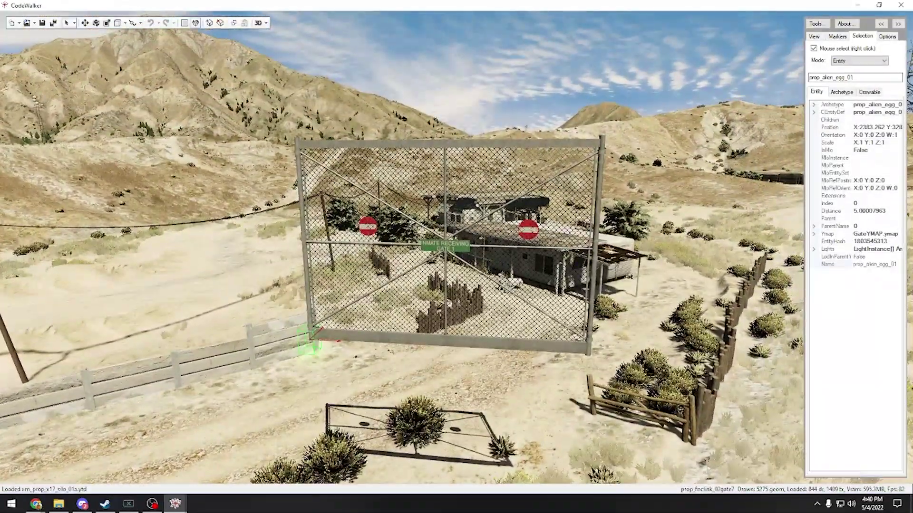
scroll(449, 245, up, 5)
scroll(450, 245, down, 4)
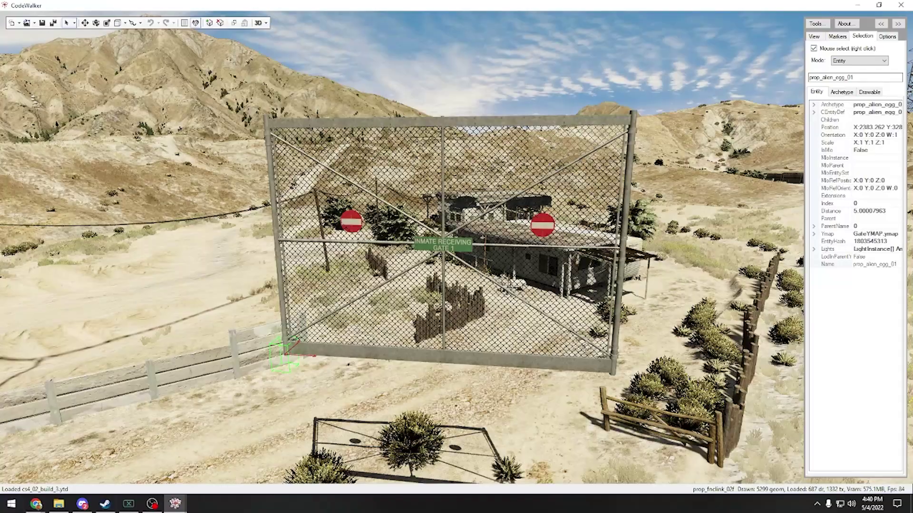
click(85, 24)
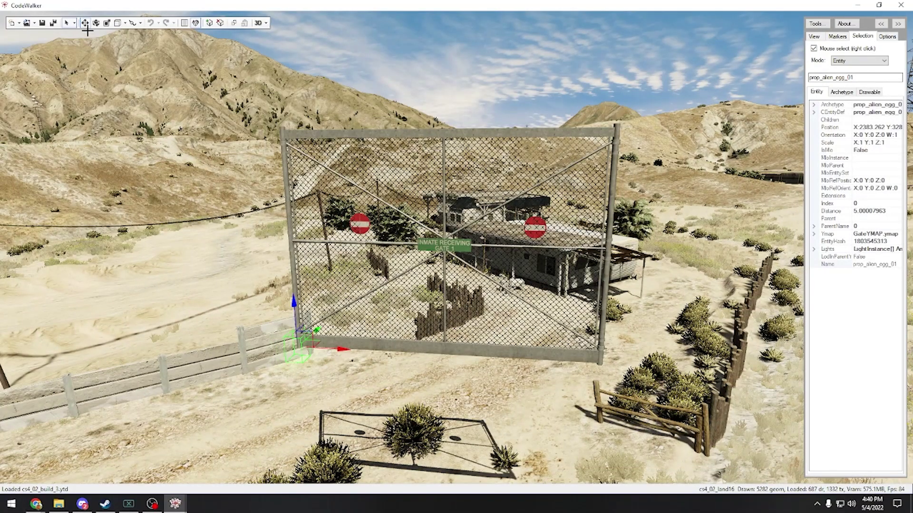
drag(316, 329, 383, 318)
key(w)
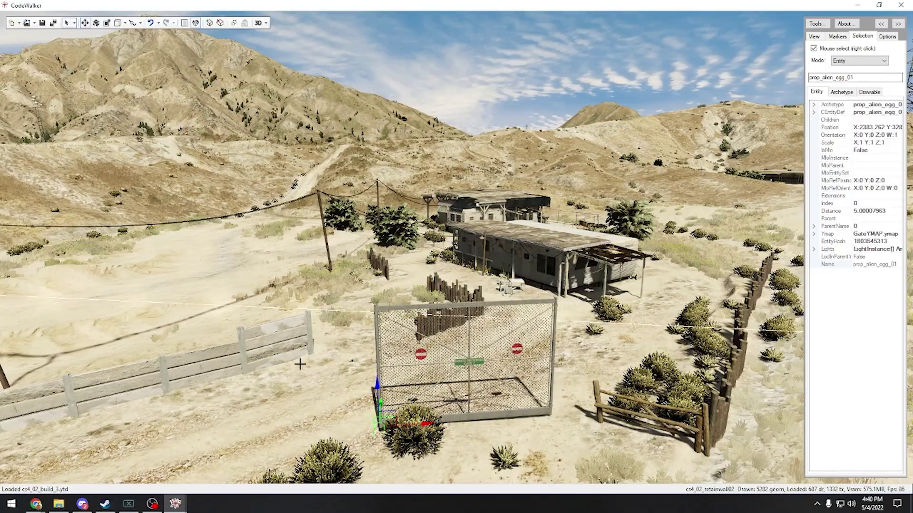
Step: Move the prison gate across the driveway so one end stands beside the short row of wooden fence posts
drag(300, 363, 395, 363)
key(w)
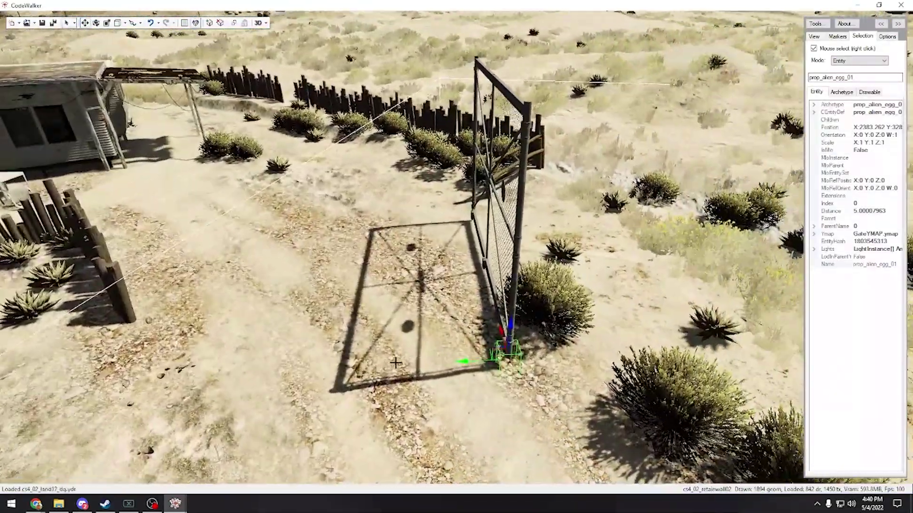
drag(458, 366, 351, 272)
key(e)
key(s)
key(a)
drag(402, 331, 475, 328)
key(w)
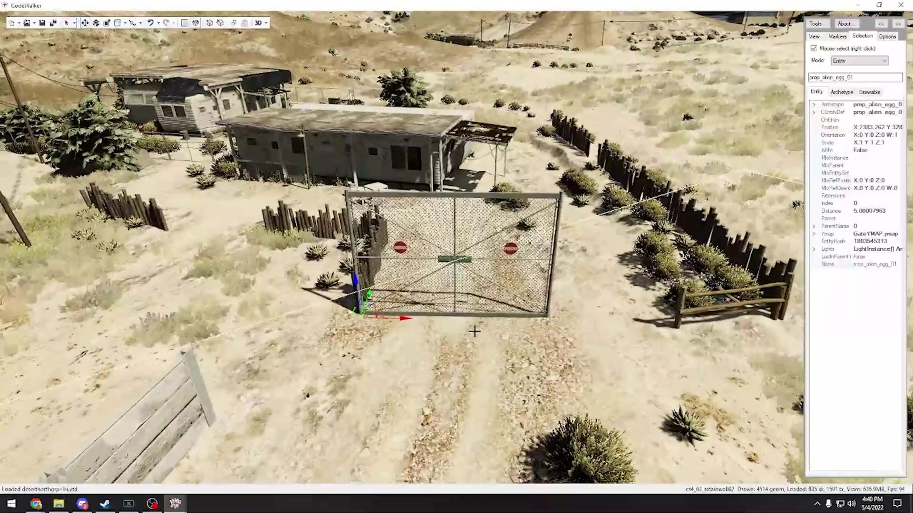
Step: Duplicate the prison gate alongside the first one and rotate the copy about 180 degrees around its vertical axis
drag(385, 298, 473, 297)
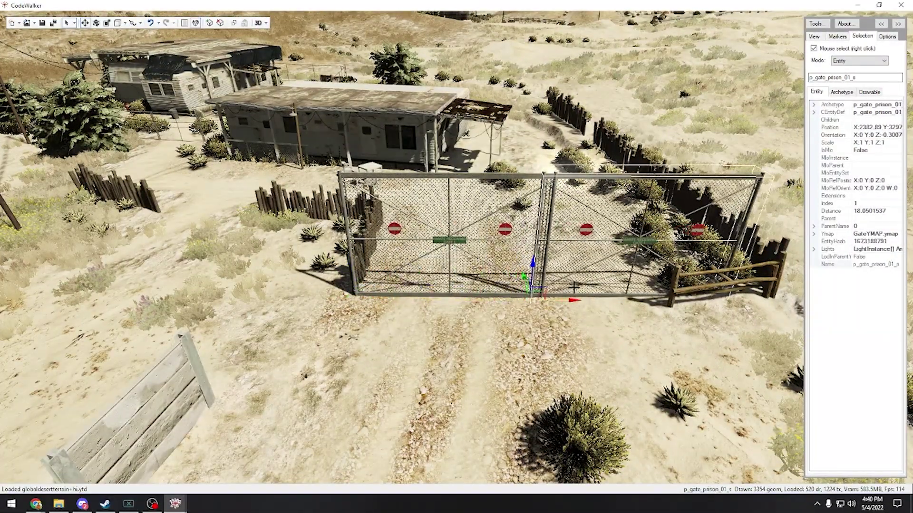
drag(567, 294, 448, 228)
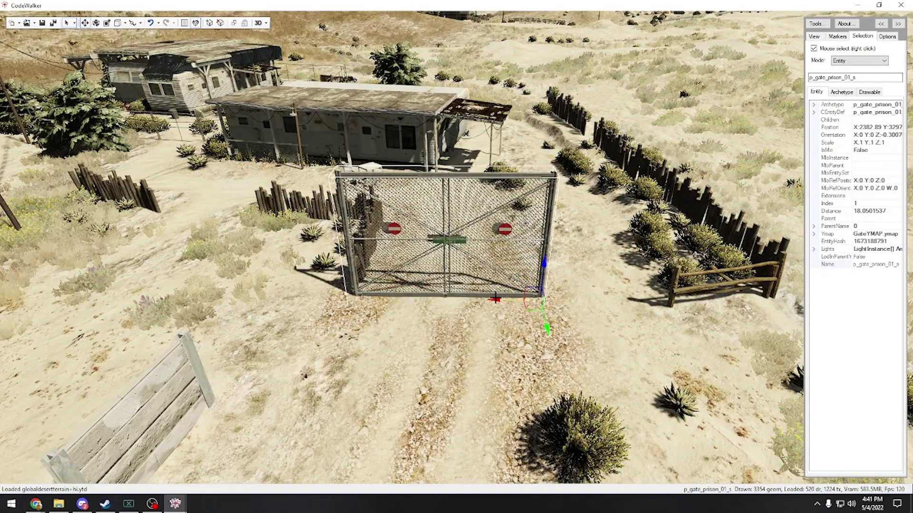
Step: Move the two prison gates apart and back together so they meet edge to edge across the driveway between the two fences
drag(496, 298, 692, 295)
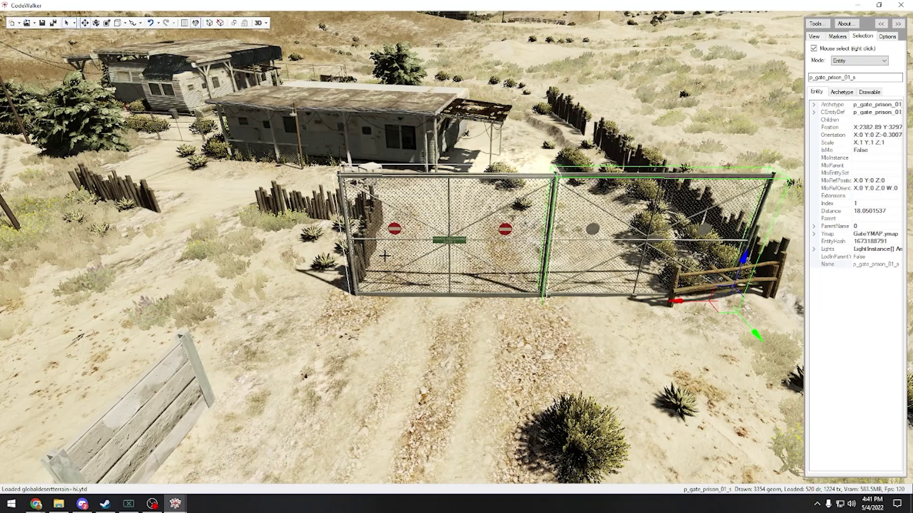
drag(393, 297, 329, 298)
right_click(604, 280)
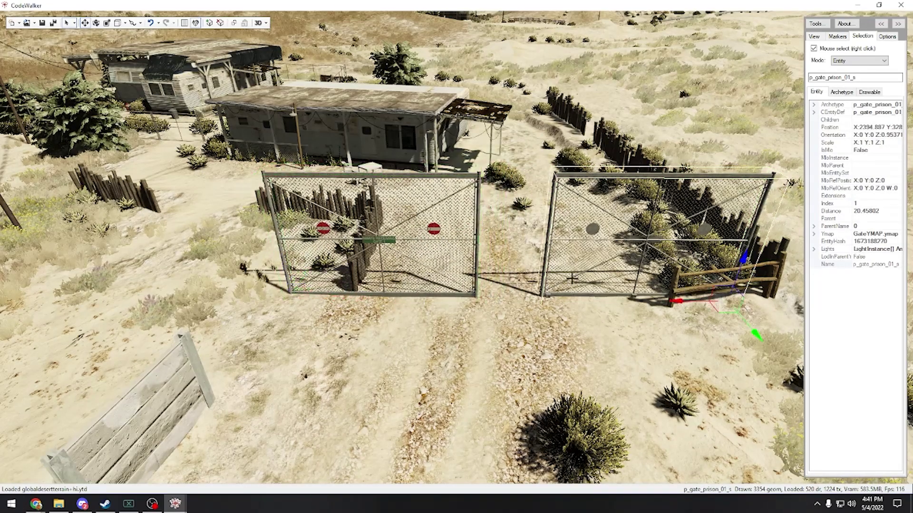
drag(693, 308, 625, 305)
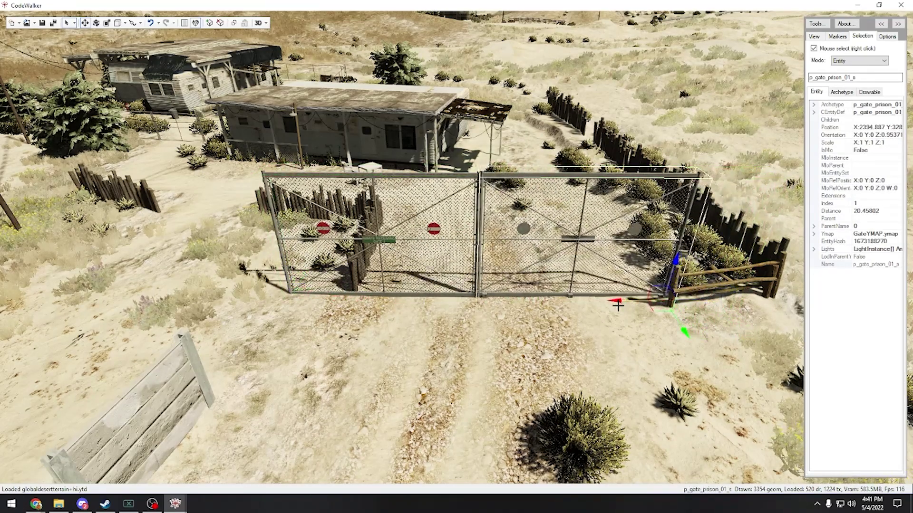
key(s)
mouse_move(442, 302)
mouse_down()
mouse_move(431, 300)
mouse_move(472, 311)
mouse_move(438, 302)
mouse_up()
key(w)
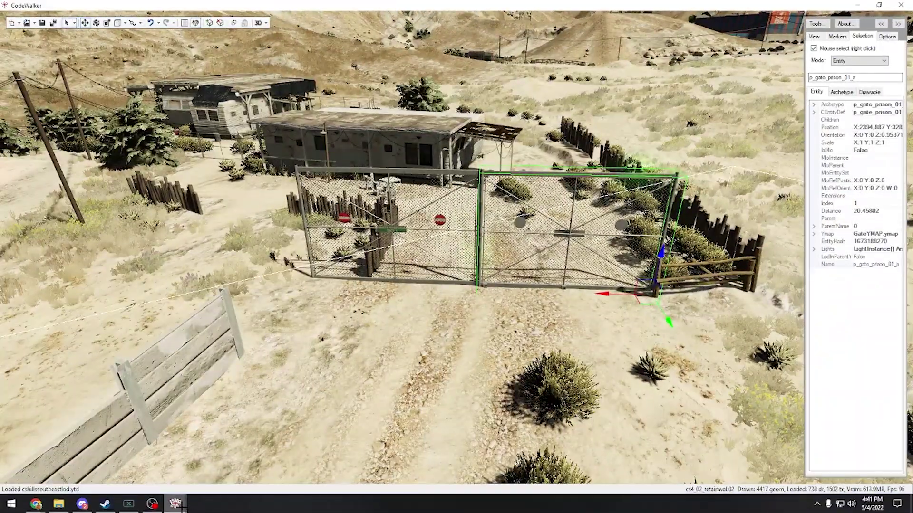
Step: Bring back the project window and calculate the extents and all flags for GateYMAP.ymap
mouse_move(176, 504)
click(226, 456)
drag(272, 158, 260, 167)
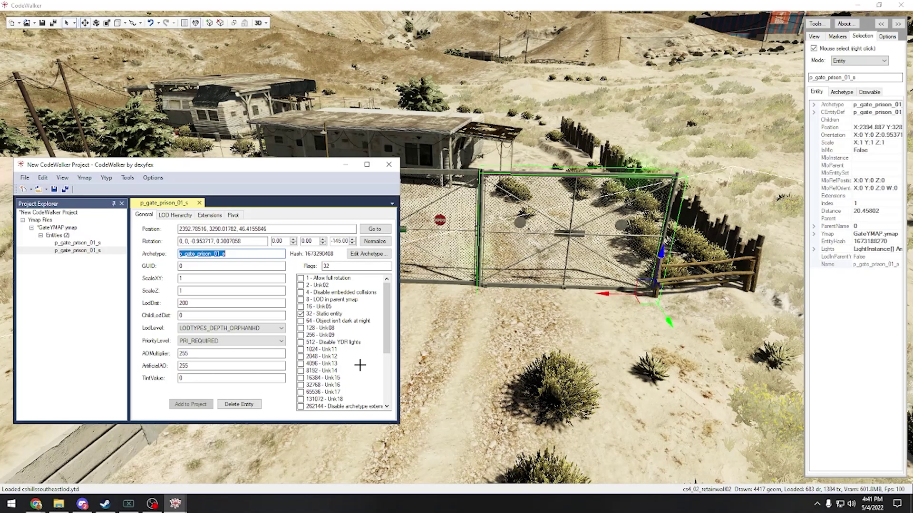
scroll(358, 367, down, 4)
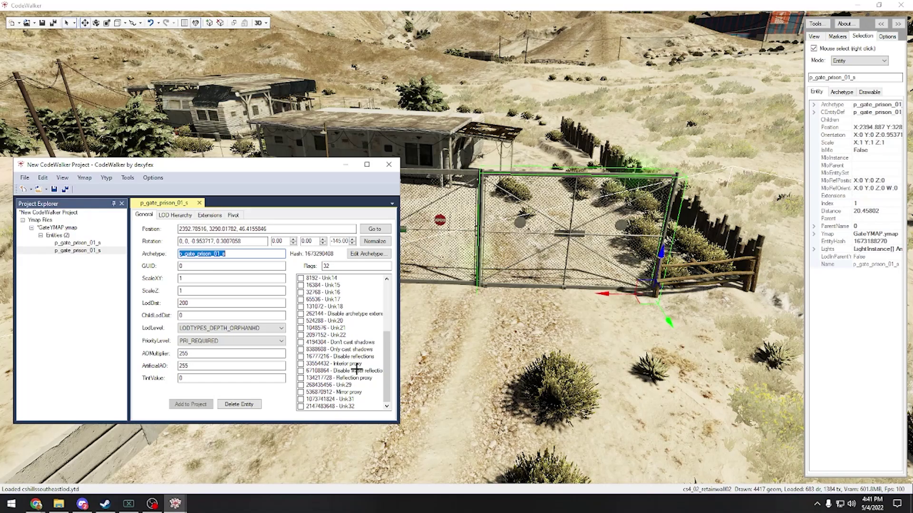
scroll(355, 370, up, 4)
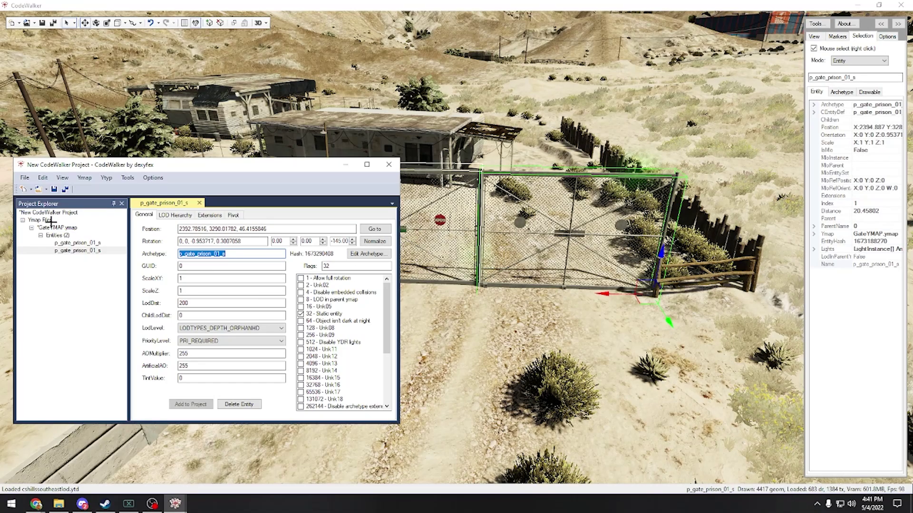
click(79, 229)
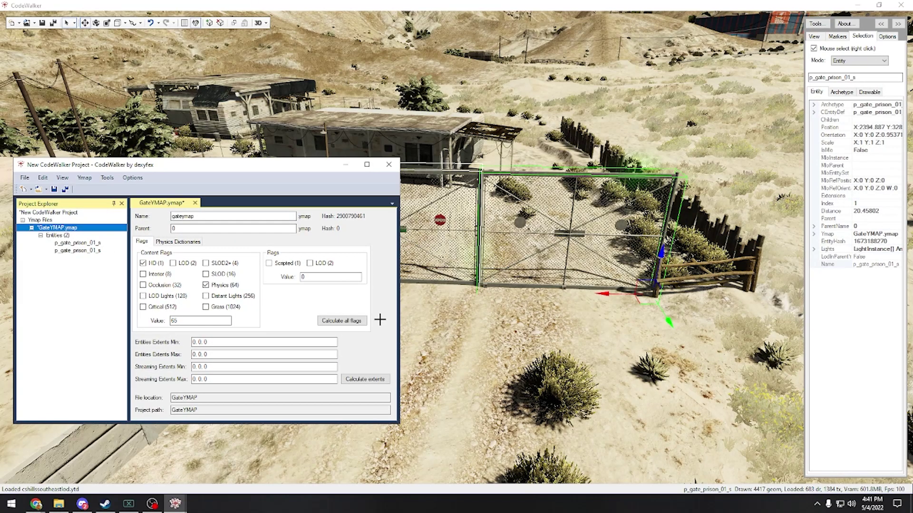
click(377, 378)
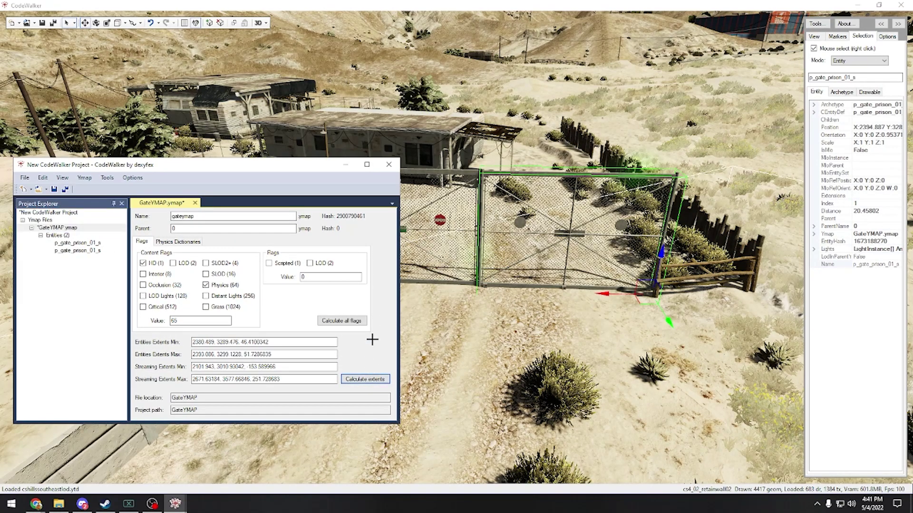
click(352, 321)
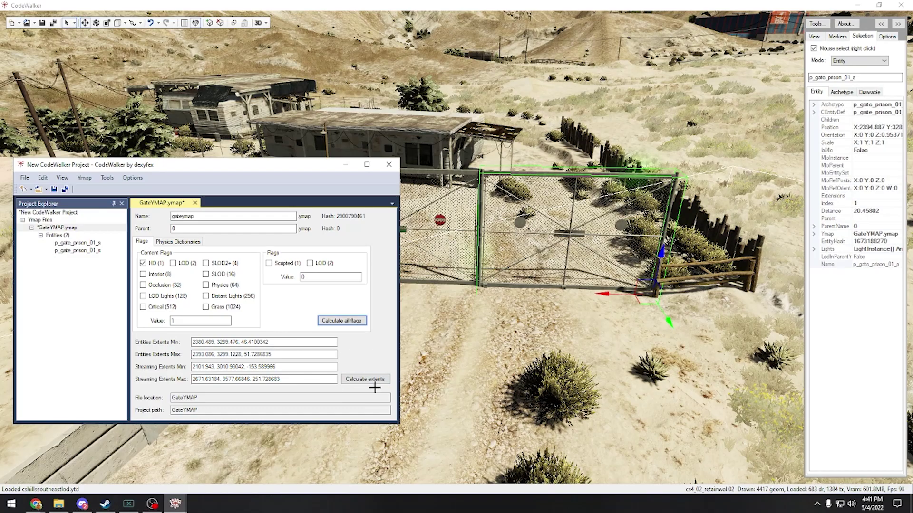
drag(188, 166, 316, 183)
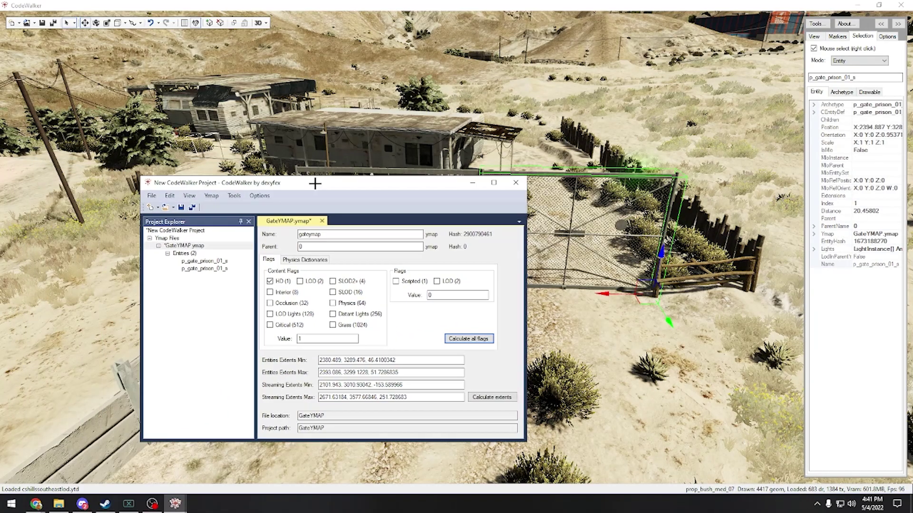
Step: Switch to File Explorer and open the [YT-Tutorials] folder in the vMenuServer resources on drive C
click(58, 504)
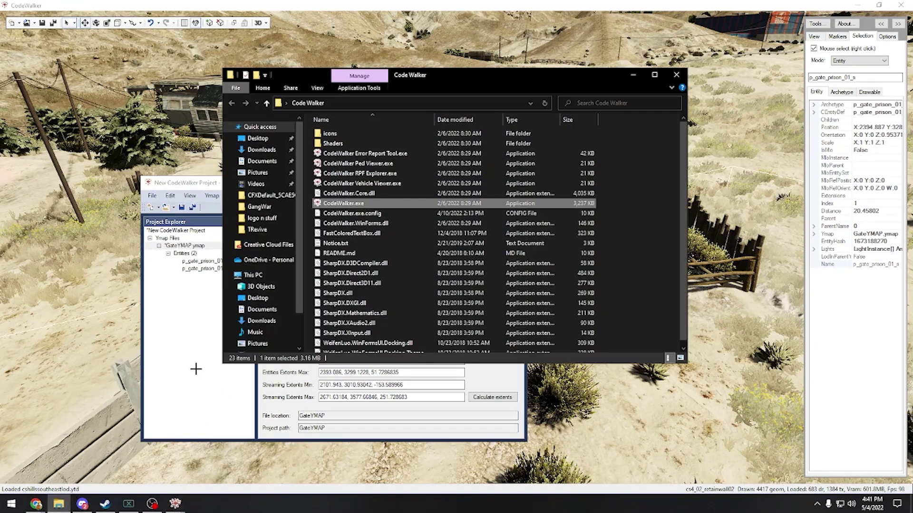
click(260, 324)
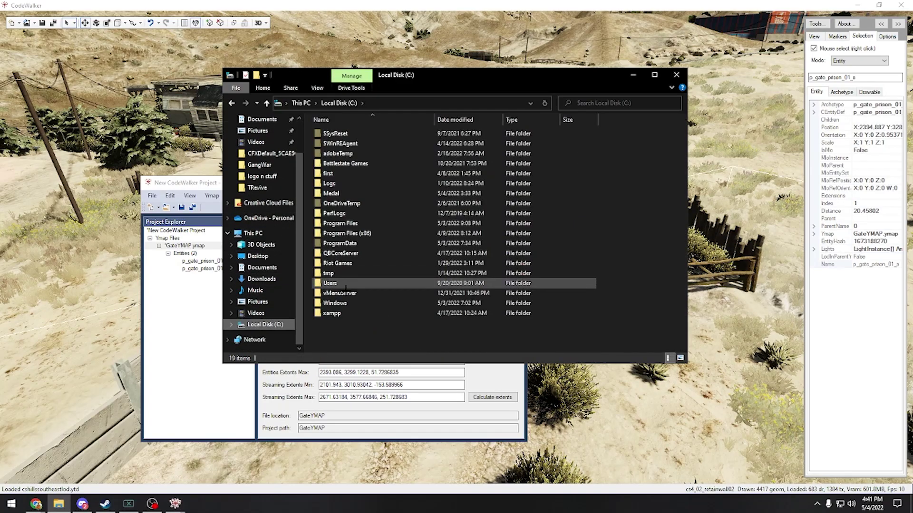
double_click(363, 290)
double_click(363, 135)
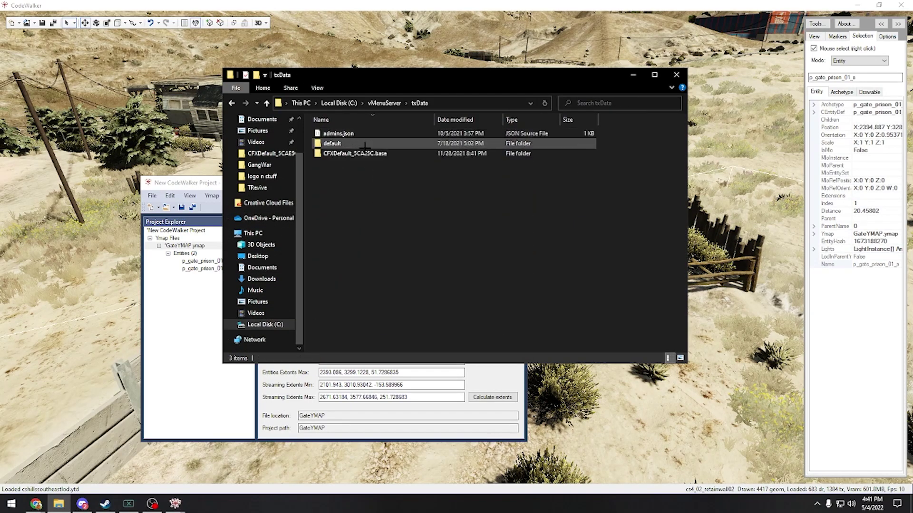
double_click(364, 143)
double_click(365, 153)
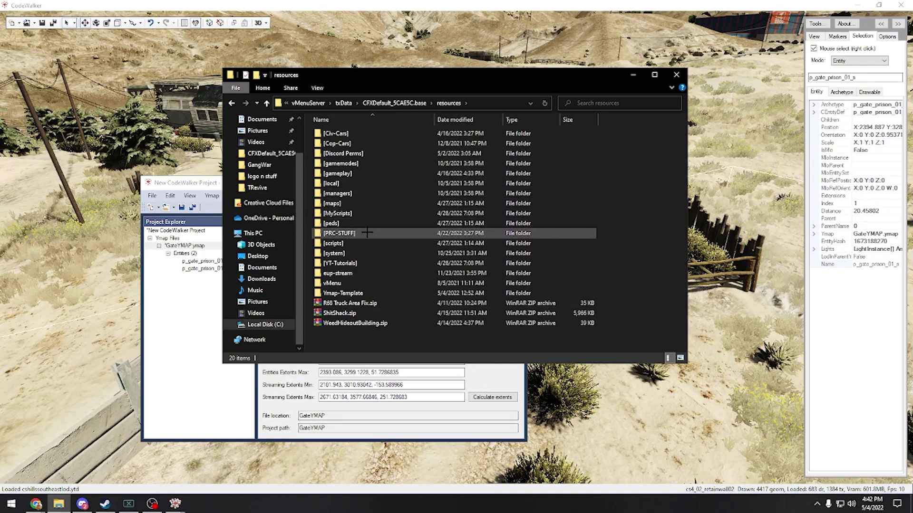
double_click(362, 263)
Step: Create a new folder named GateYMAP inside [YT-Tutorials]
right_click(356, 197)
mouse_move(380, 311)
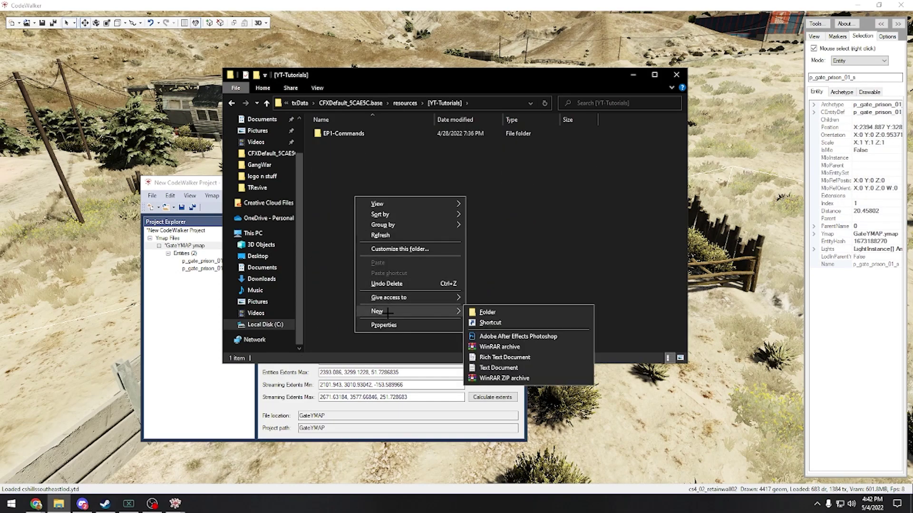
click(485, 311)
text(GateYMAP)
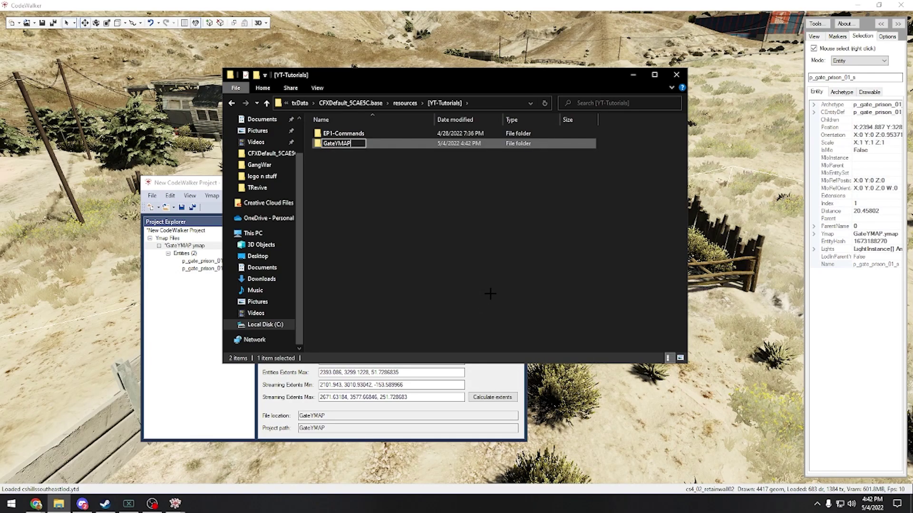
key(Return)
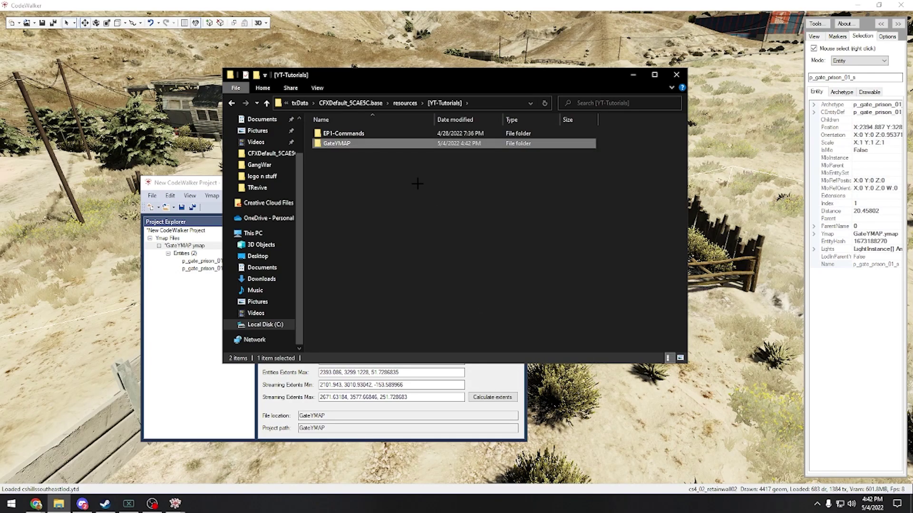
Step: Open the GateYMAP folder and create a subfolder named stream in it
key(Return)
right_click(351, 181)
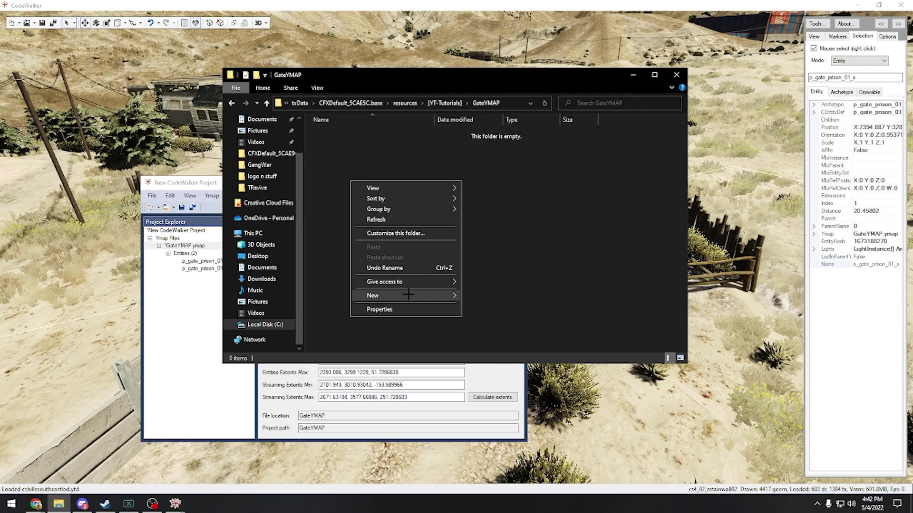
mouse_move(409, 296)
click(480, 297)
text(stream)
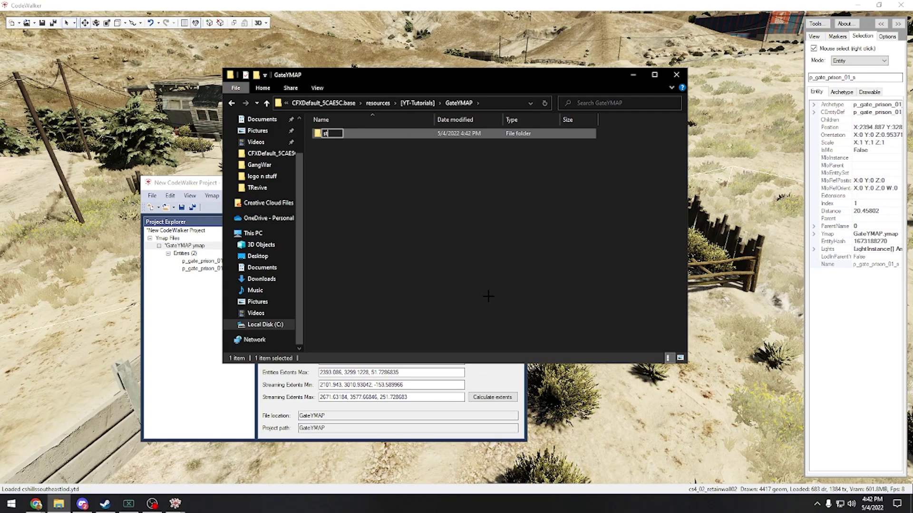
key(Return)
Step: Create an empty fxmanifest.lua file beside the stream folder, and open and close it in Visual Studio Code
right_click(423, 264)
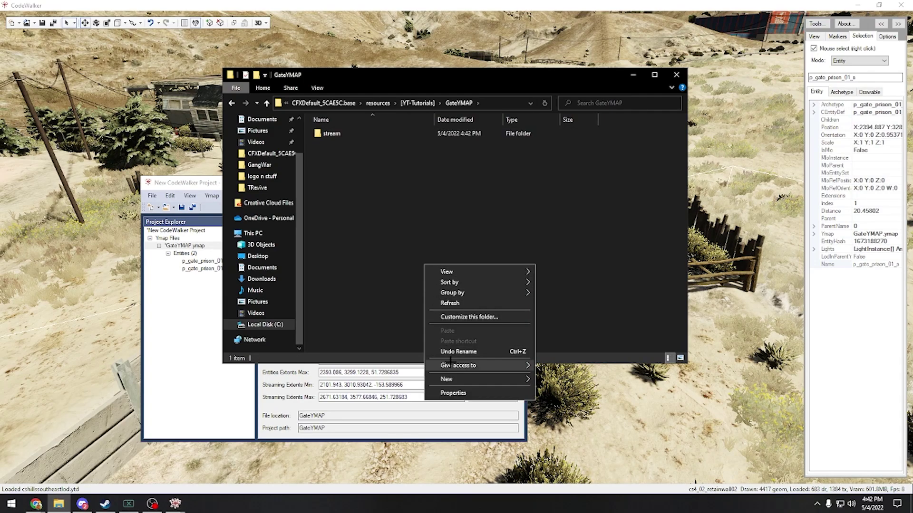
mouse_move(489, 379)
click(564, 435)
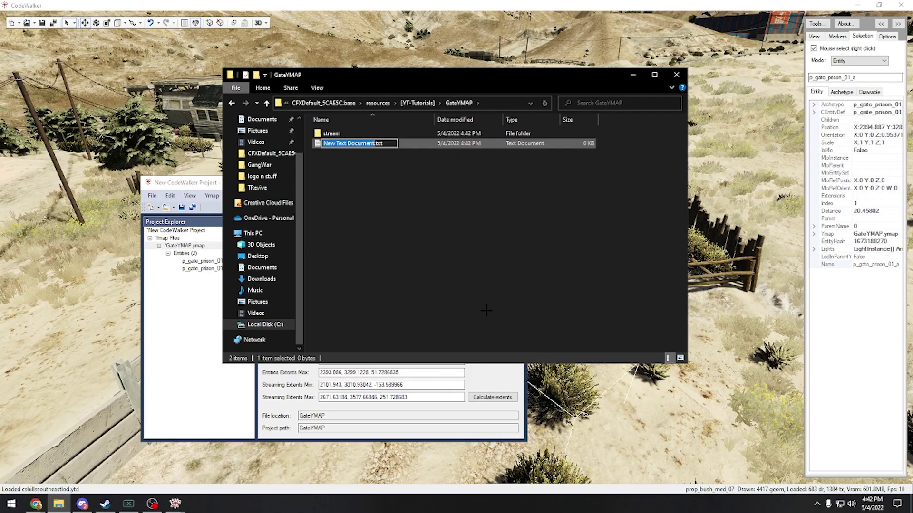
text(fxmani)
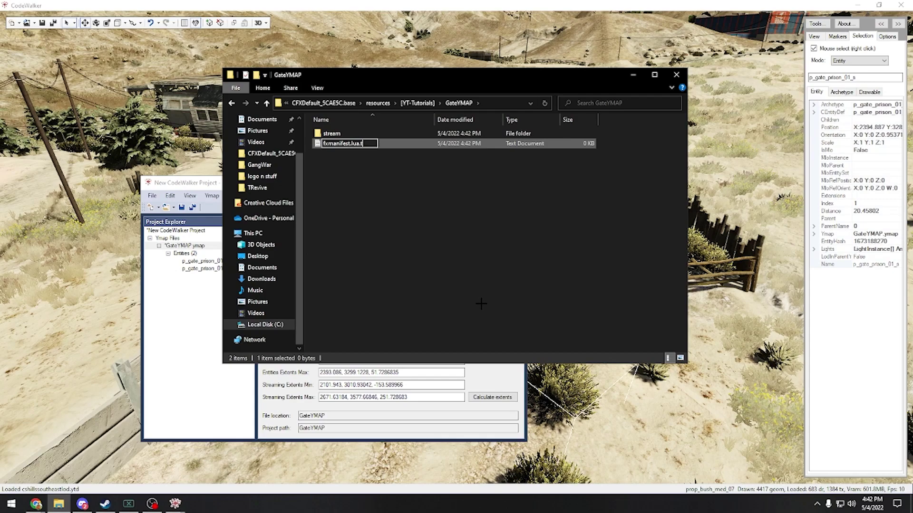
text(fest.lua)
key(Return)
click(481, 255)
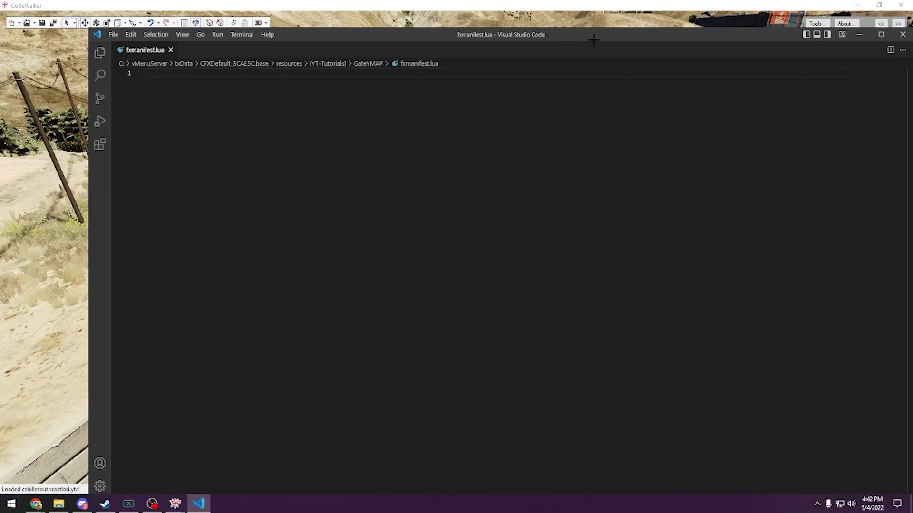
drag(592, 39, 524, 28)
click(827, 28)
Step: In the PeirFix resource under [maps], delete __resource.lua and copy the existing fxmanifest.lua
key(alt+Up)
key(alt+Up)
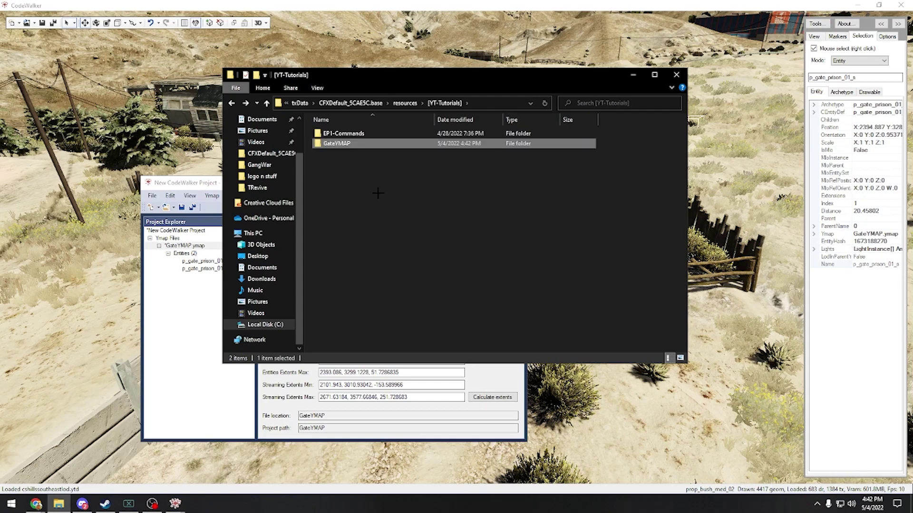
double_click(368, 204)
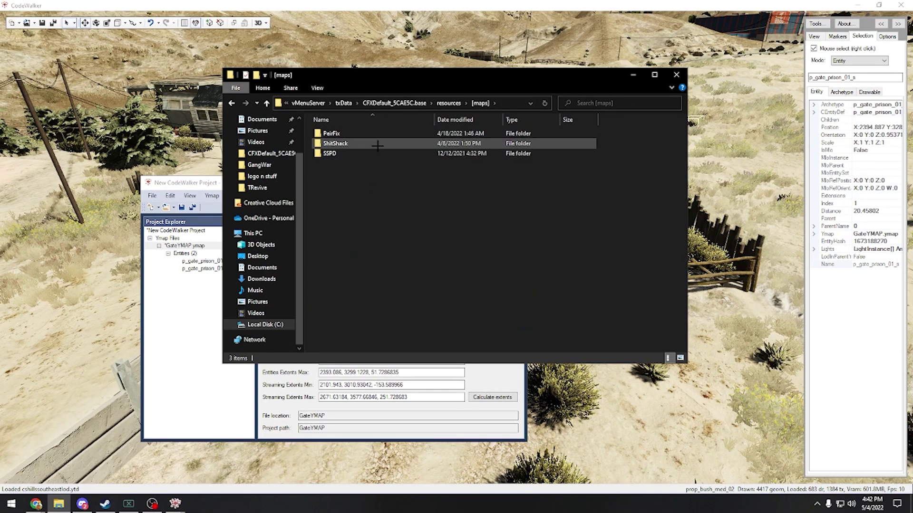
double_click(375, 134)
click(374, 143)
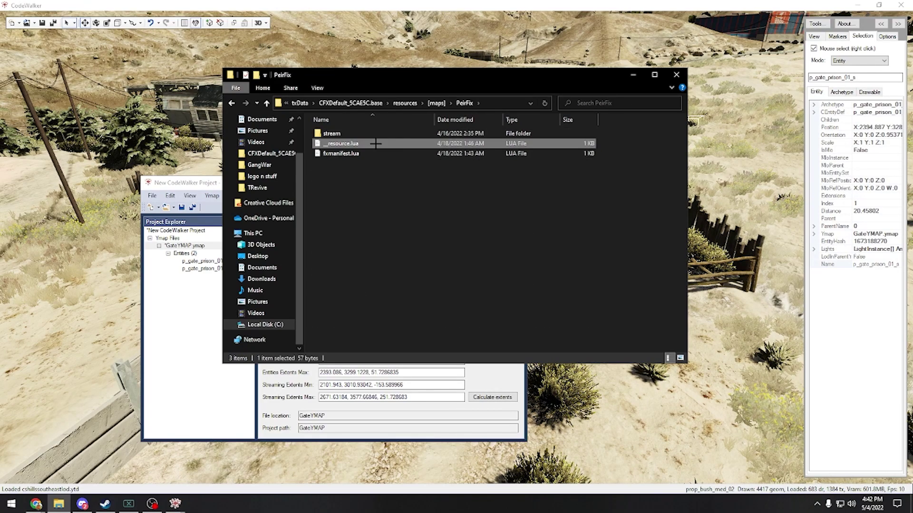
key(Delete)
key(alt+Up)
key(alt+Up)
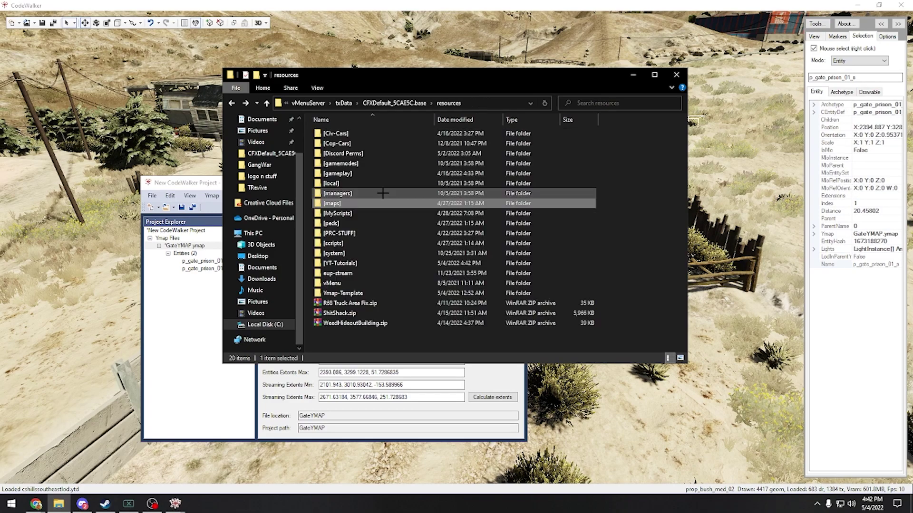
Step: Paste the copied fxmanifest.lua into the GateYMAP folder, replacing the empty manifest
double_click(371, 263)
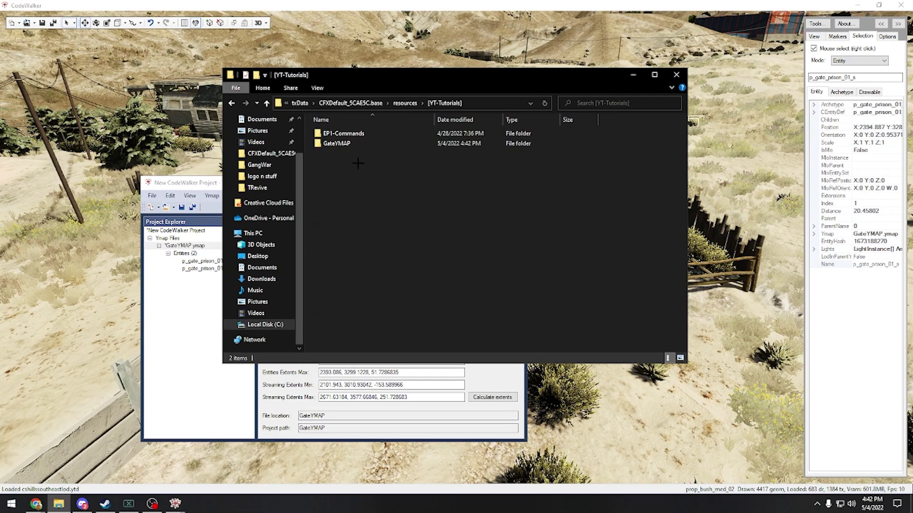
double_click(354, 134)
key(alt+Up)
double_click(361, 143)
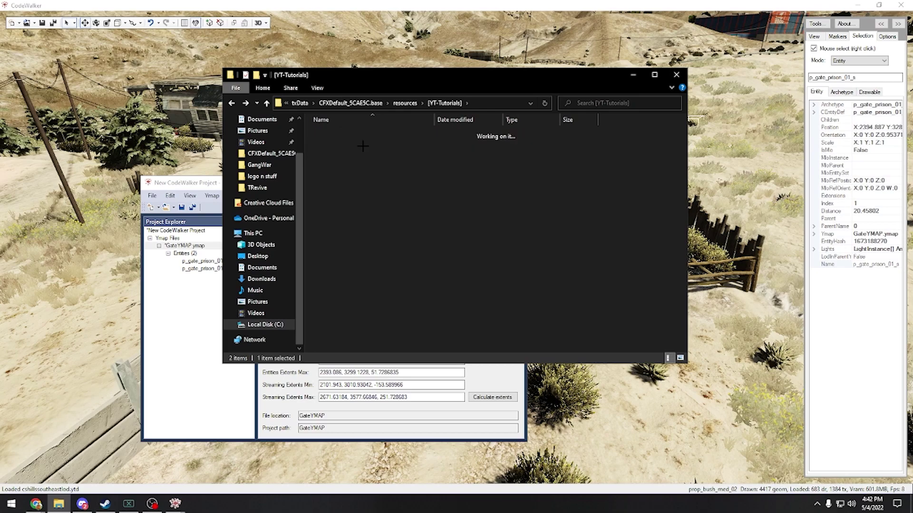
key(ctrl+v)
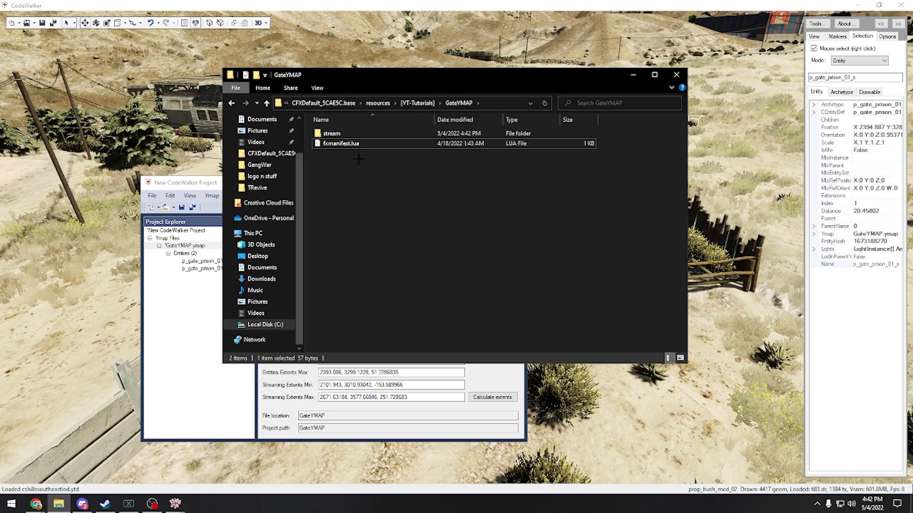
Step: Review the fx_version, game and this_is_a_map lines of fxmanifest.lua in Visual Studio Code, close it and open the stream folder
double_click(354, 144)
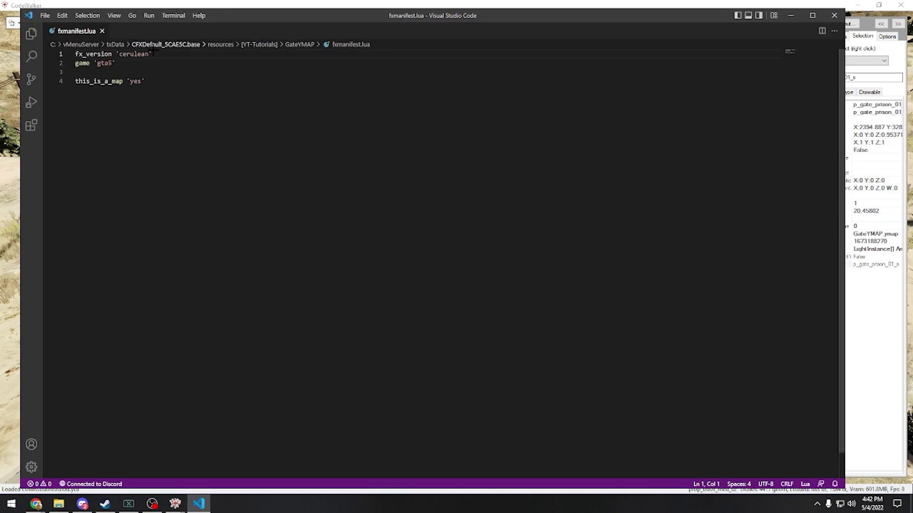
drag(156, 53, 61, 56)
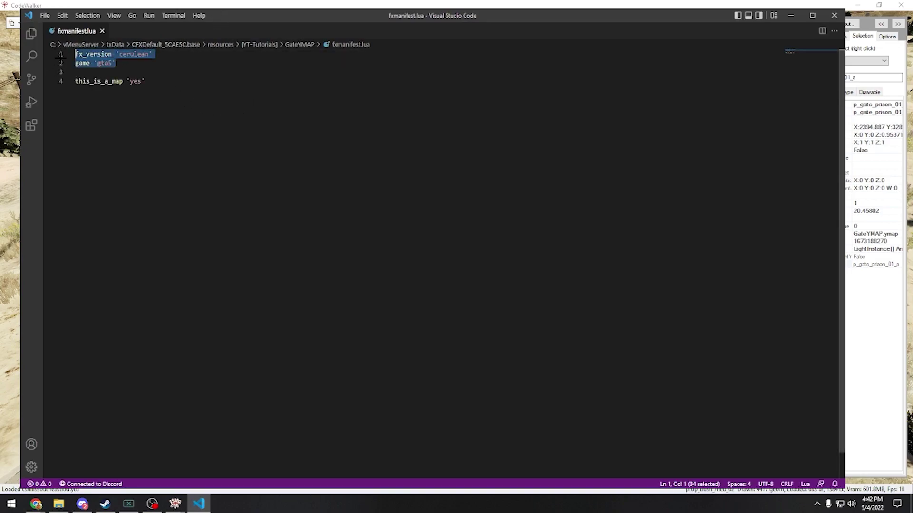
click(214, 96)
shift+click(75, 81)
click(184, 89)
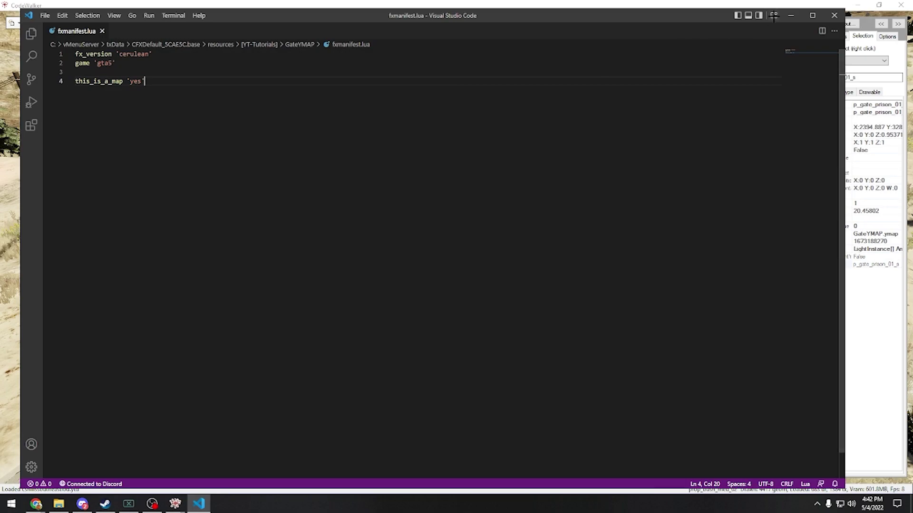
click(834, 15)
double_click(351, 134)
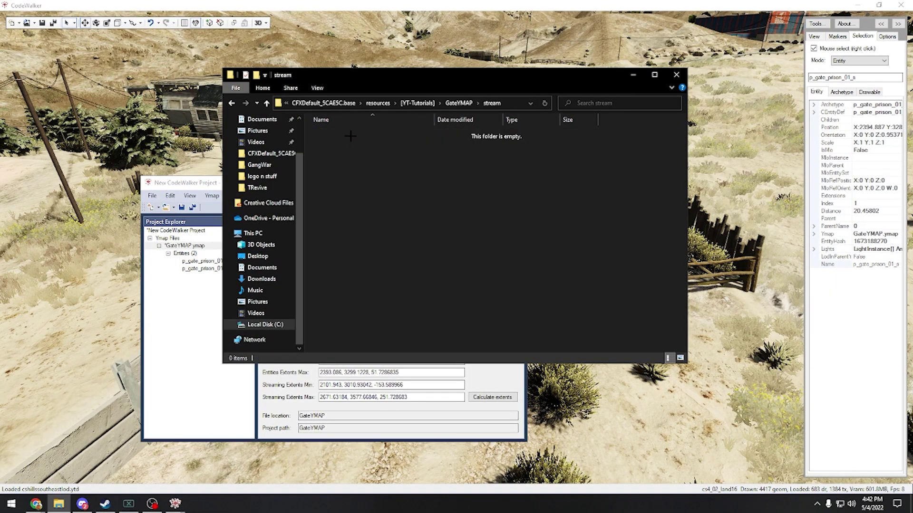
Step: Save the ymap from the CodeWalker project as GateYMAP.ymap in the stream folder of the GateYMAP resource under resources/[YT-Tutorials]
click(166, 309)
click(154, 198)
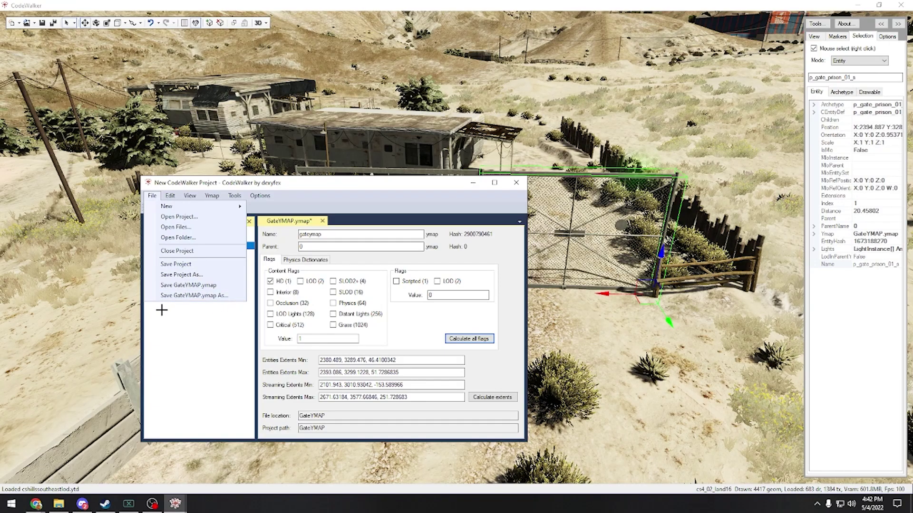
click(229, 303)
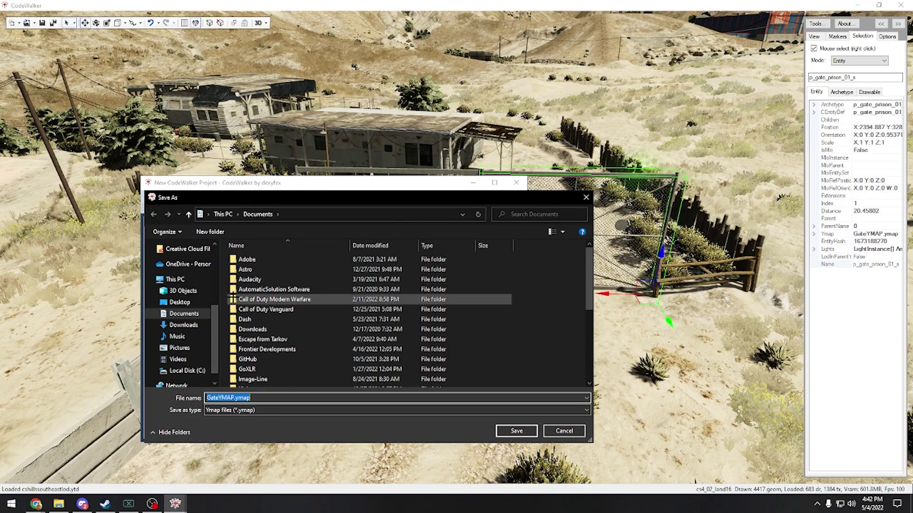
scroll(320, 304, down, 5)
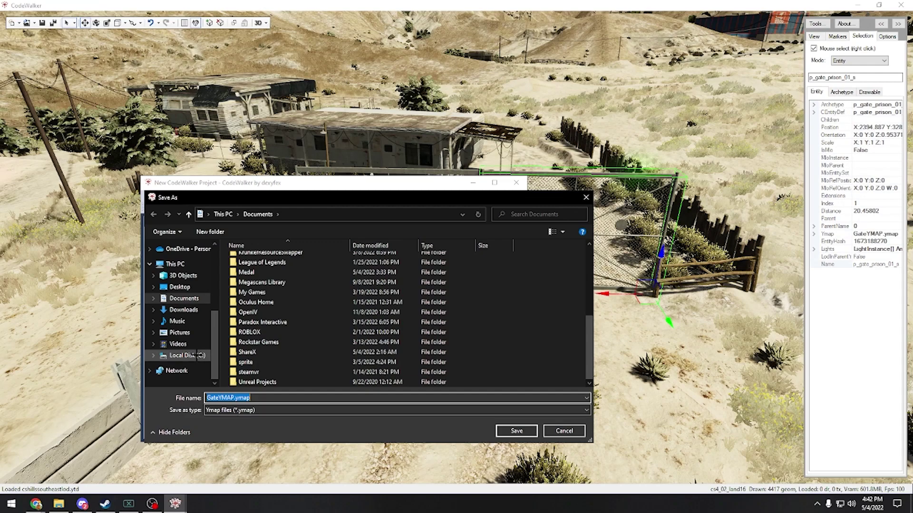
click(196, 355)
double_click(284, 371)
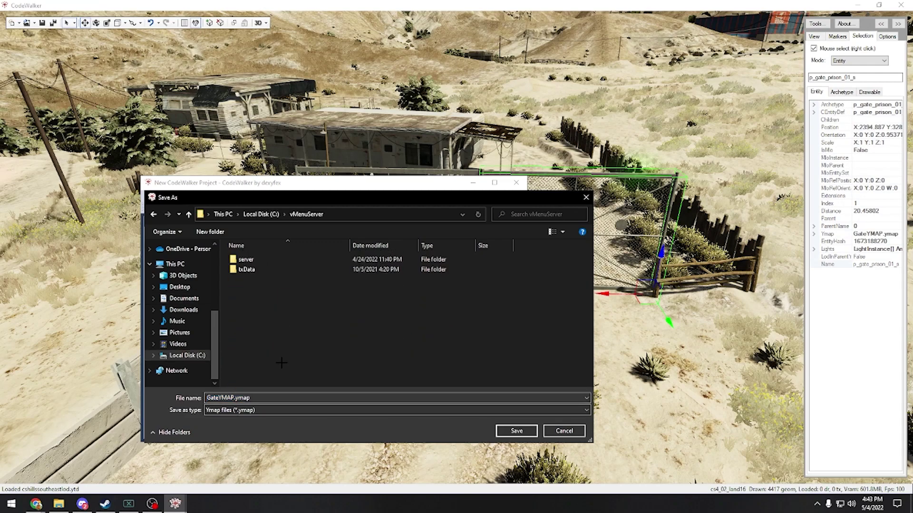
double_click(288, 269)
double_click(288, 259)
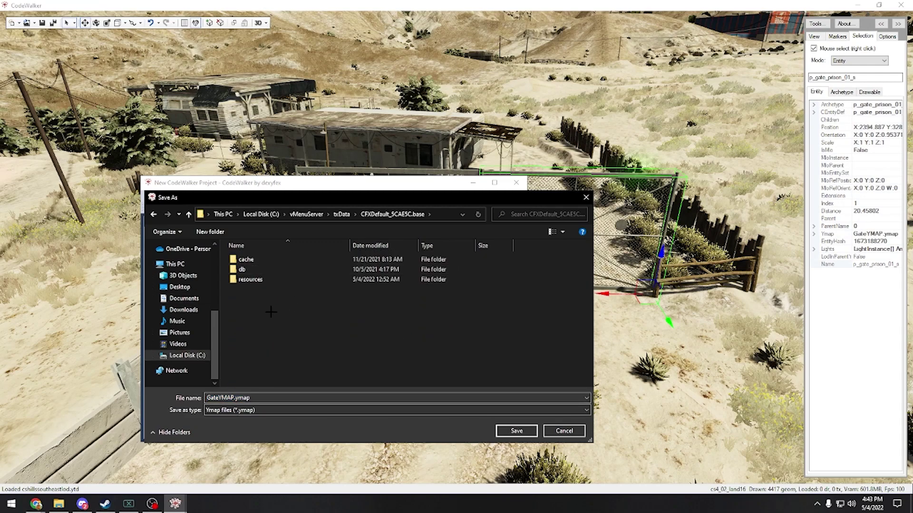
double_click(268, 280)
scroll(279, 347, down, 2)
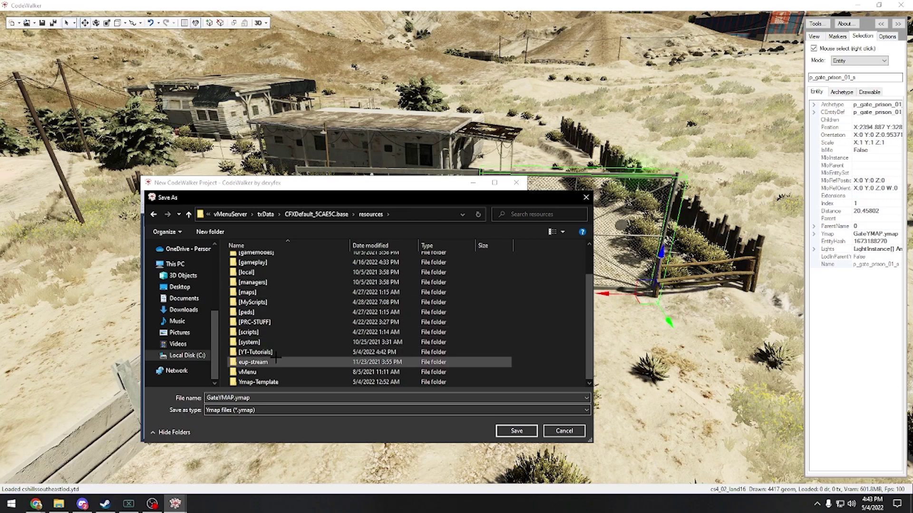
double_click(277, 352)
double_click(284, 270)
double_click(284, 260)
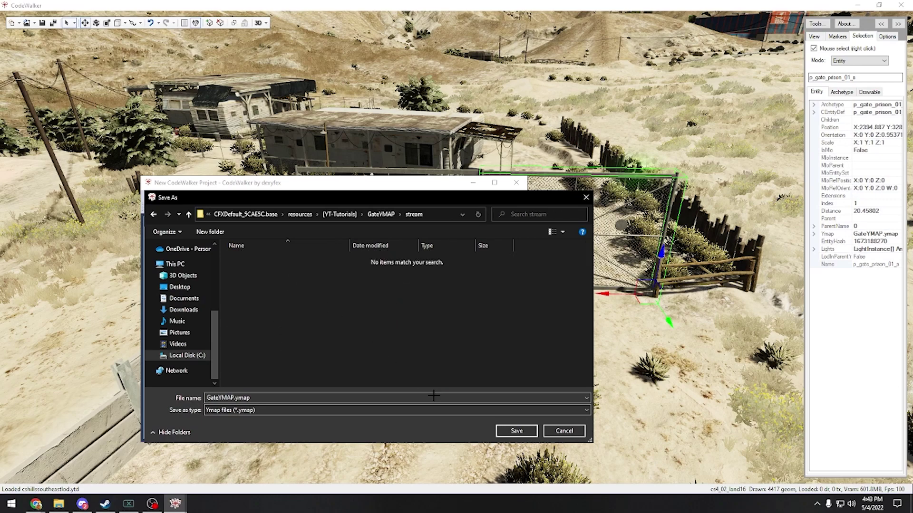
click(516, 431)
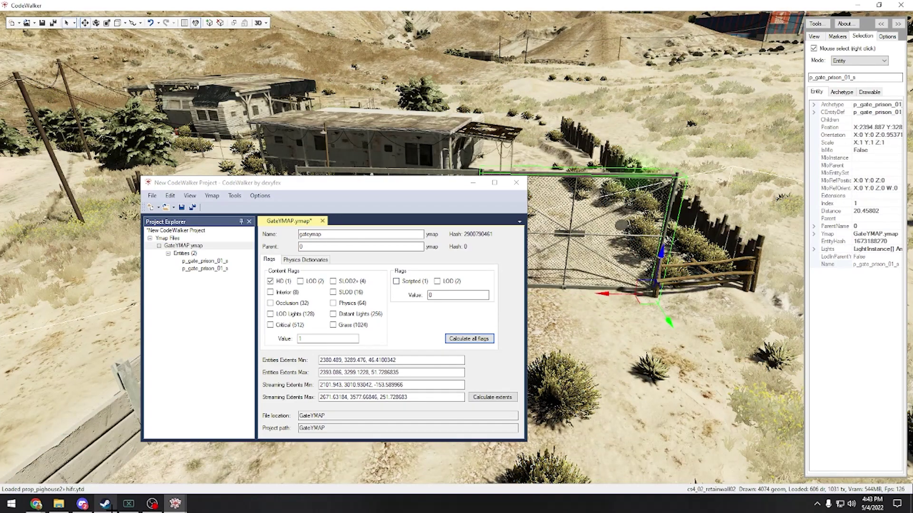
Step: Close the CodeWalker project window without saving the project, and exit CodeWalker
click(516, 183)
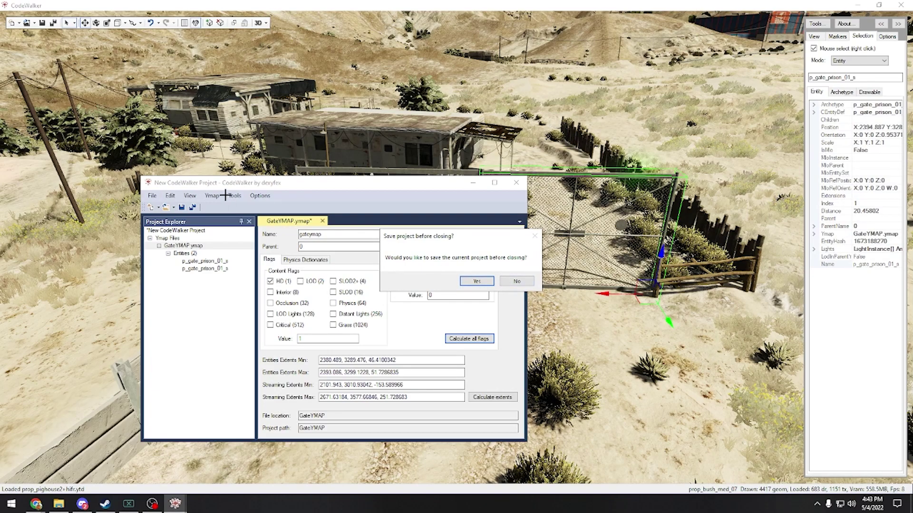
click(516, 281)
click(901, 5)
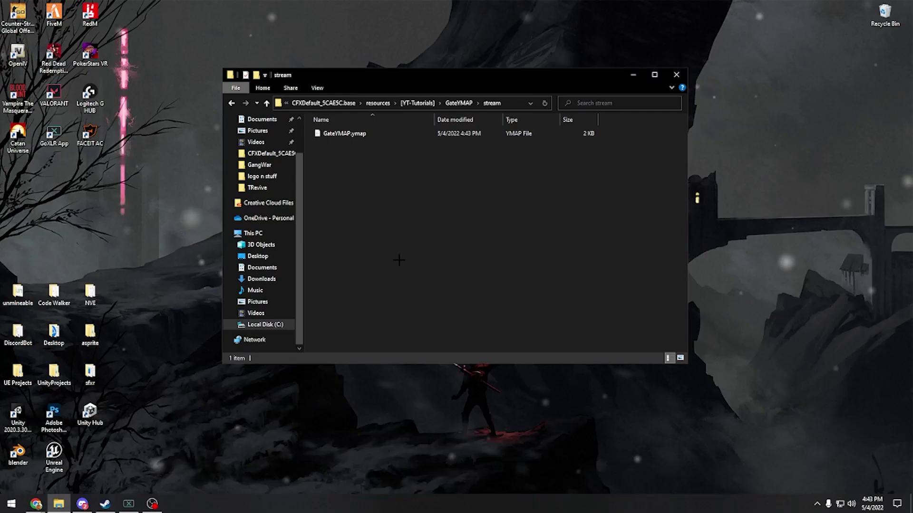
Step: Highlight the GateYMAP folder's name in [YT-Tutorials] without renaming it, and open server.cfg from the CFXDefault_5CAE5C.base folder in Visual Studio Code
key(alt+Up)
key(F2)
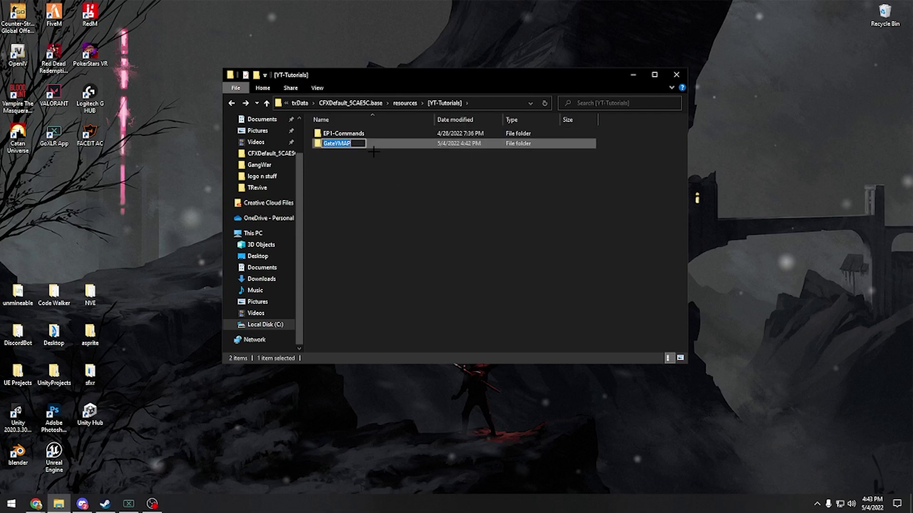
key(Escape)
key(alt+Up)
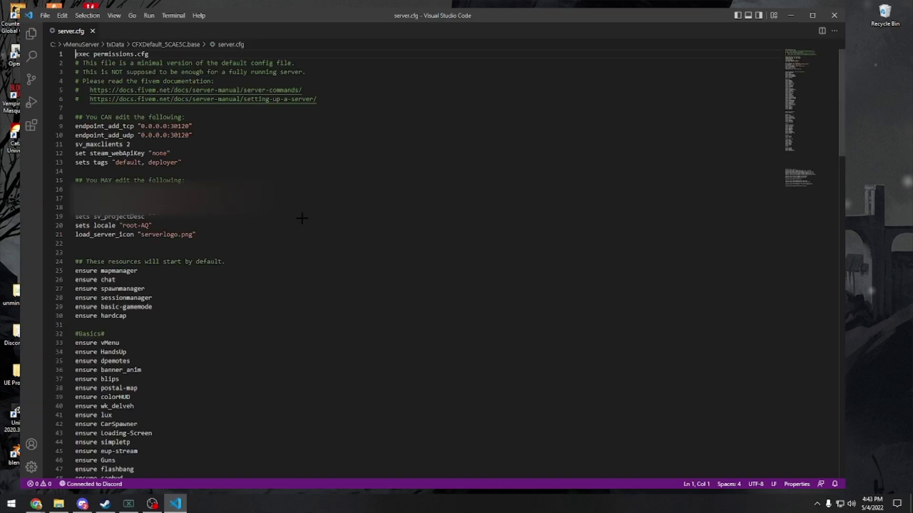
Step: Add the line "ensure GateYMAP" below "ensure EP1-Commands" under MY SCRIPTS in server.cfg, save the file and minimize the editor
scroll(302, 219, down, 20)
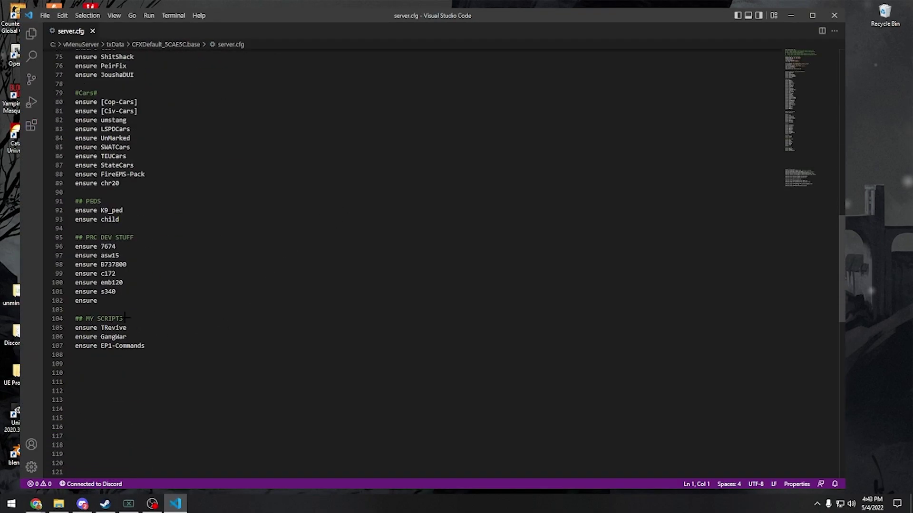
click(113, 301)
click(200, 347)
key(Return)
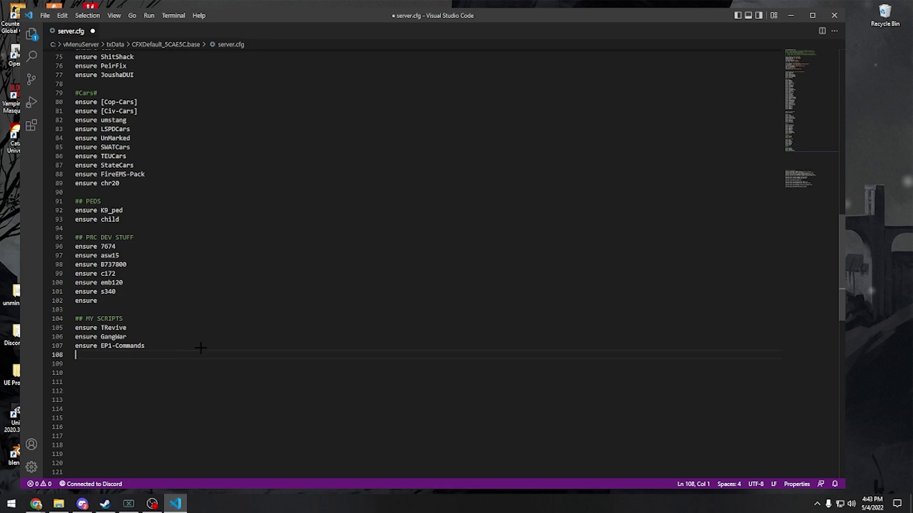
text(ensure GateYMAP)
key(ctrl+s)
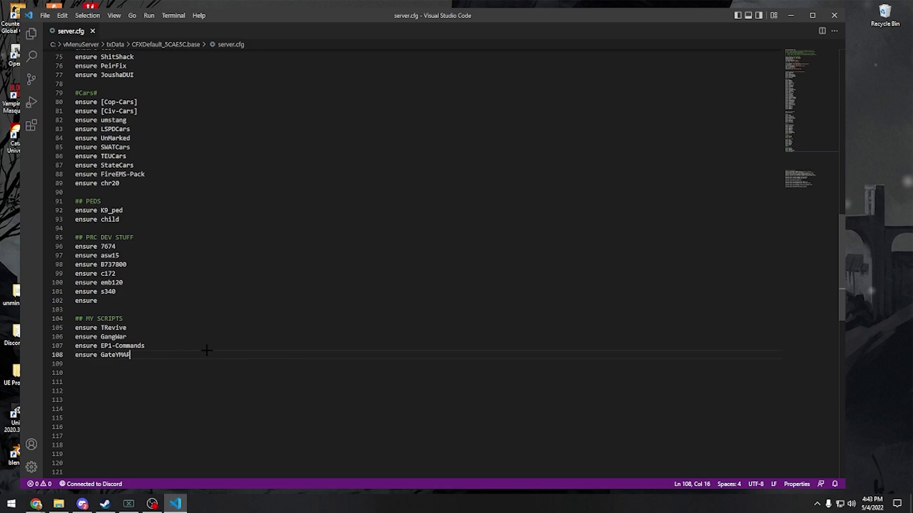
click(791, 15)
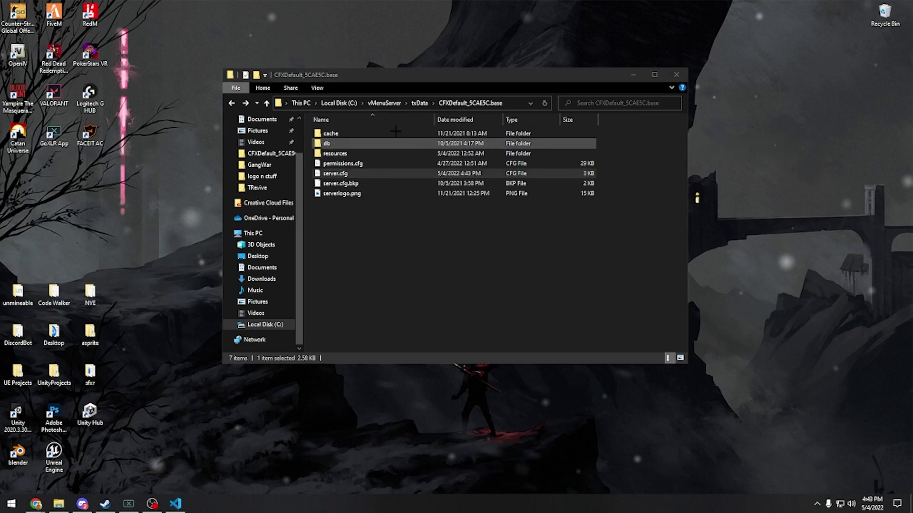
Step: Switch to the FiveM game and fly with NoClip to the desert driveway to inspect the prison gates
click(349, 233)
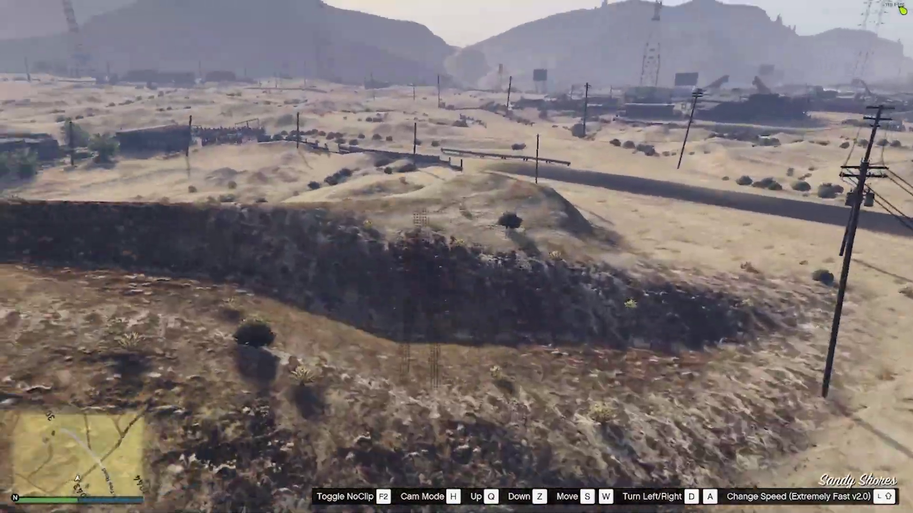
key(w)
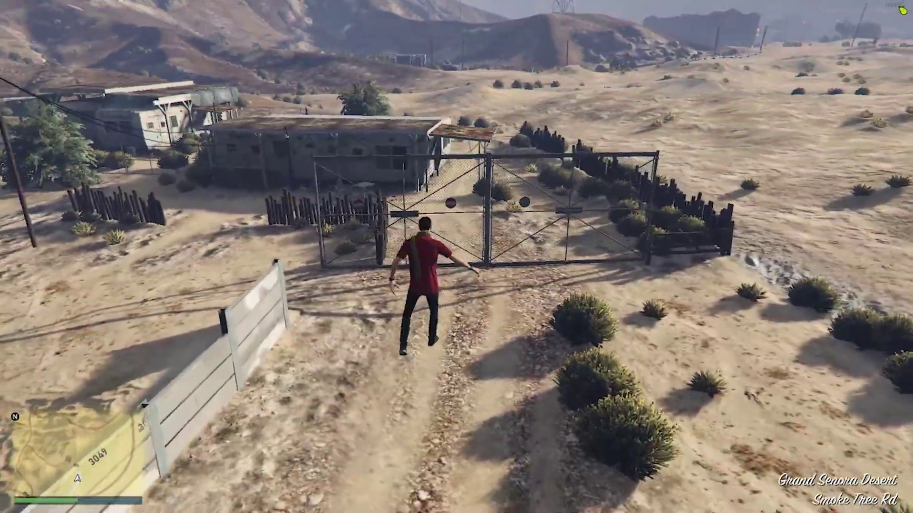